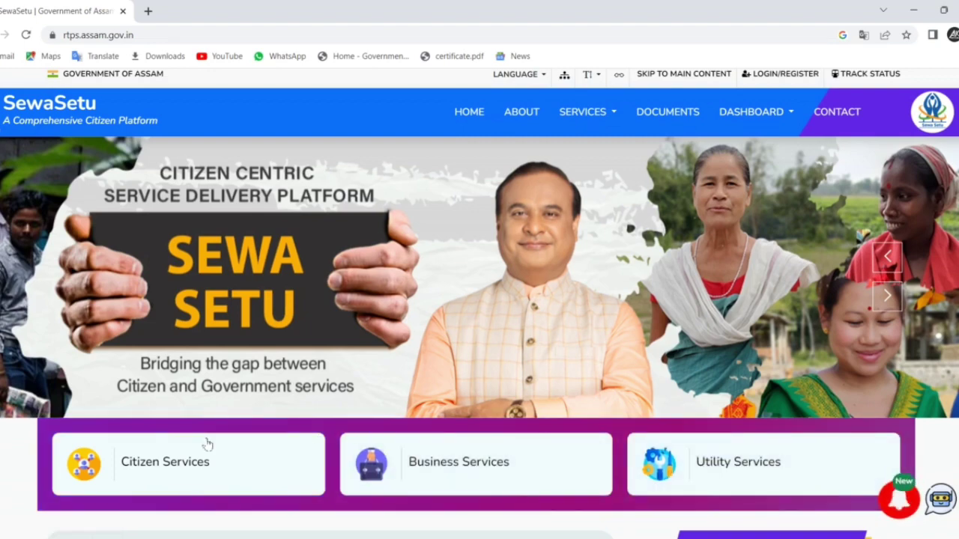
# Step: Open the Citizen Services page and browse its 132 services with their departments
pyautogui.click(184, 455)
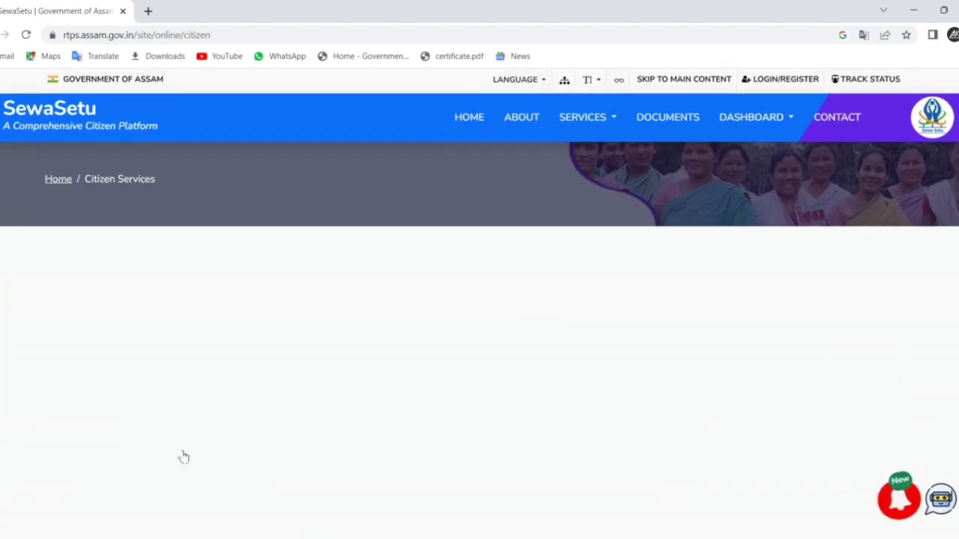
pyautogui.scroll(-2, 184, 455)
pyautogui.scroll(-3, 184, 455)
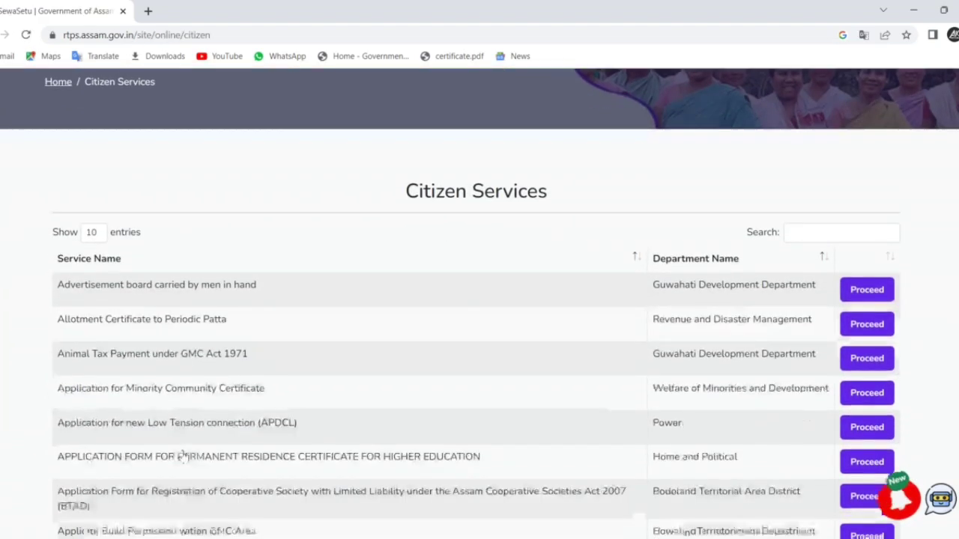
pyautogui.scroll(2, 185, 456)
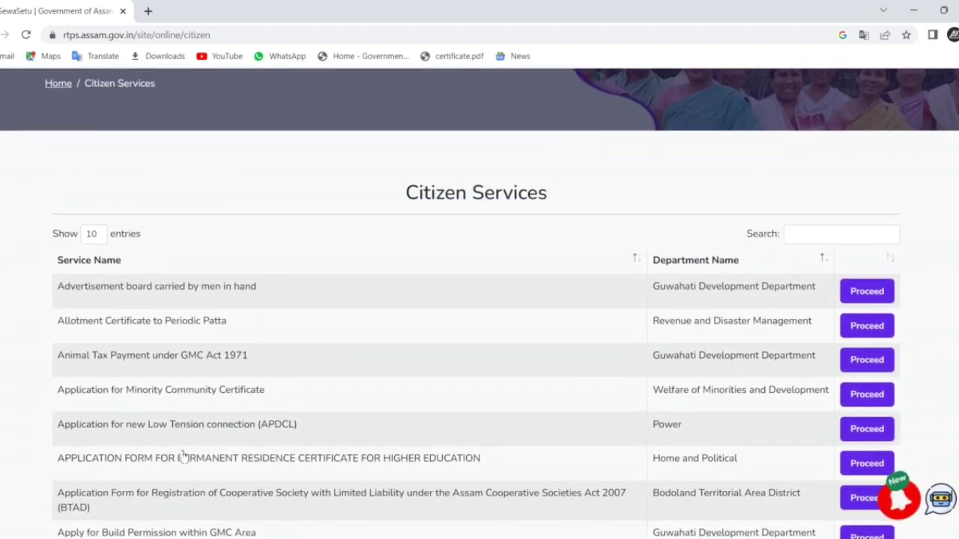
pyautogui.scroll(2, 185, 455)
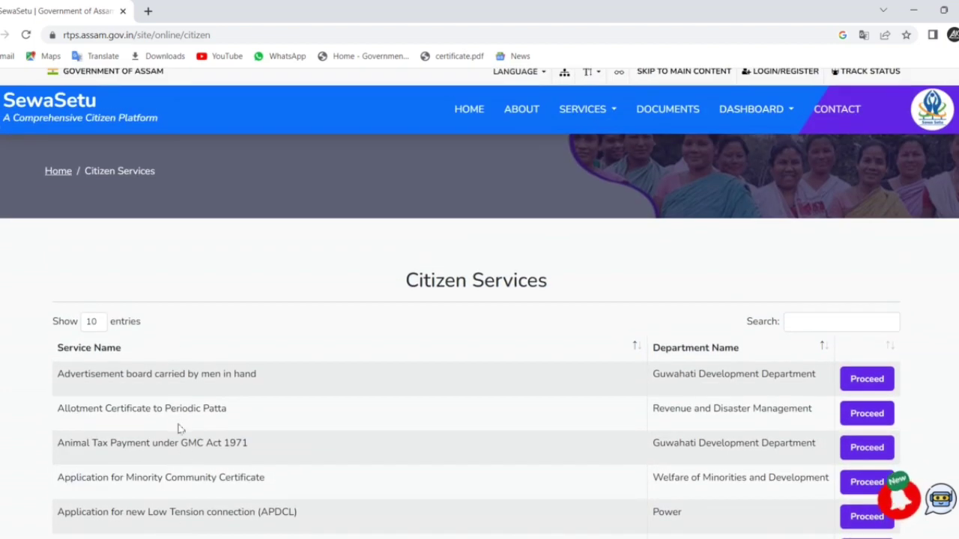
pyautogui.scroll(-1, 180, 429)
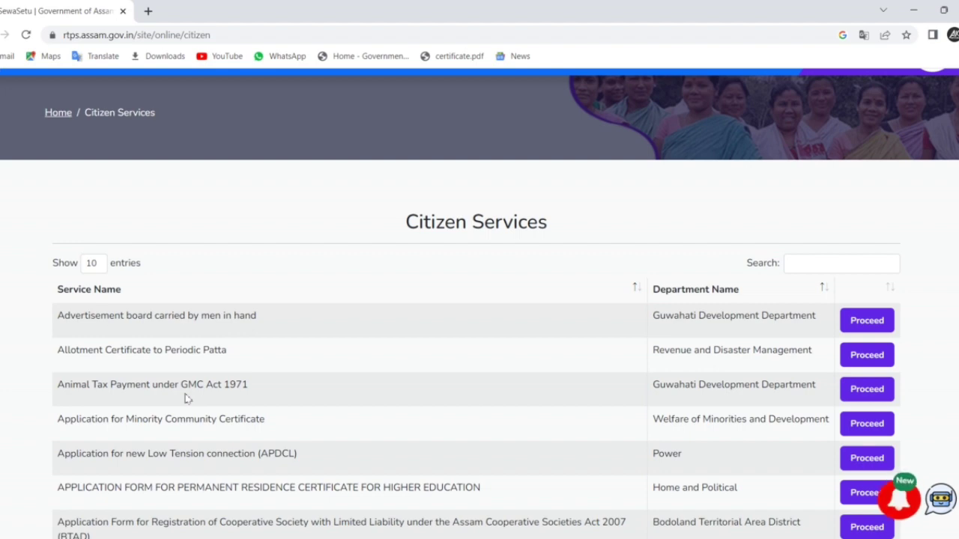
pyautogui.scroll(-3, 188, 399)
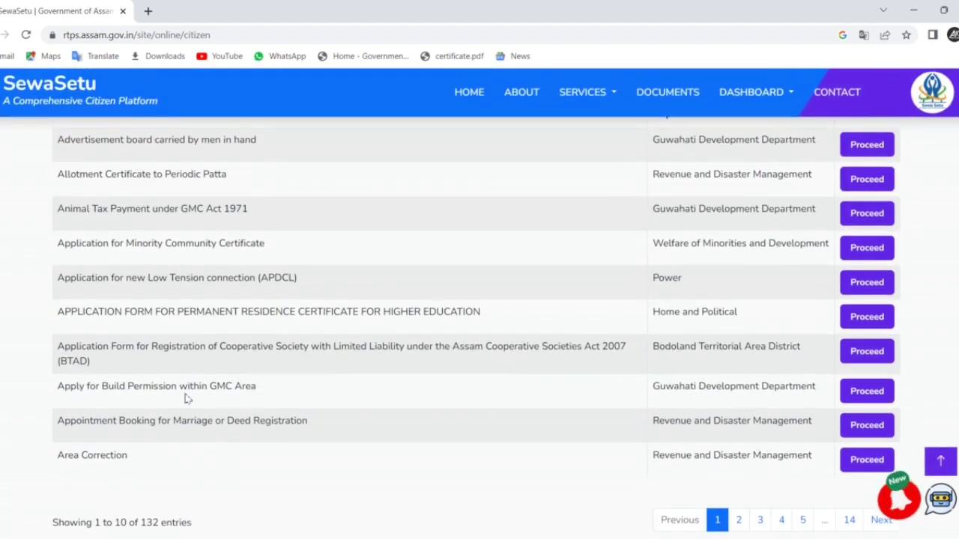
pyautogui.scroll(5, 187, 398)
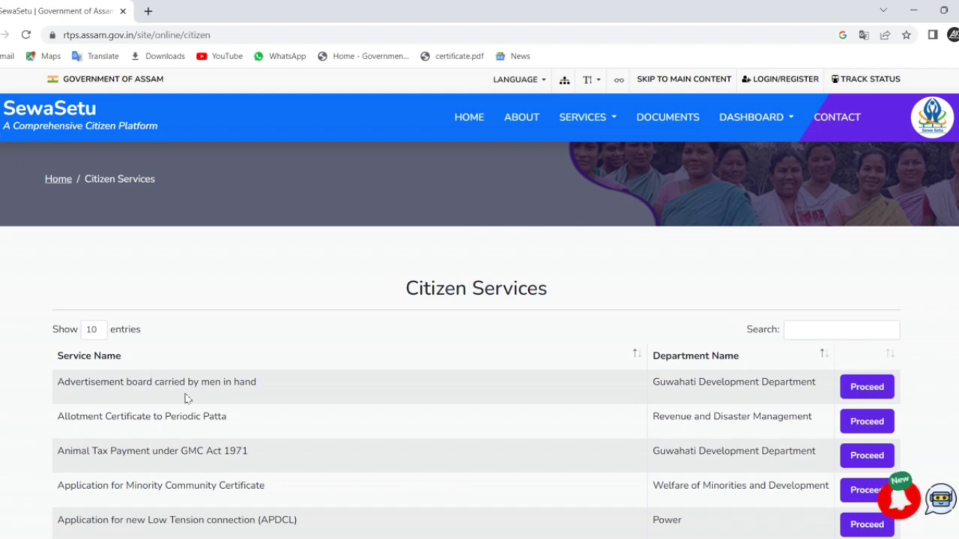
pyautogui.scroll(-4, 187, 398)
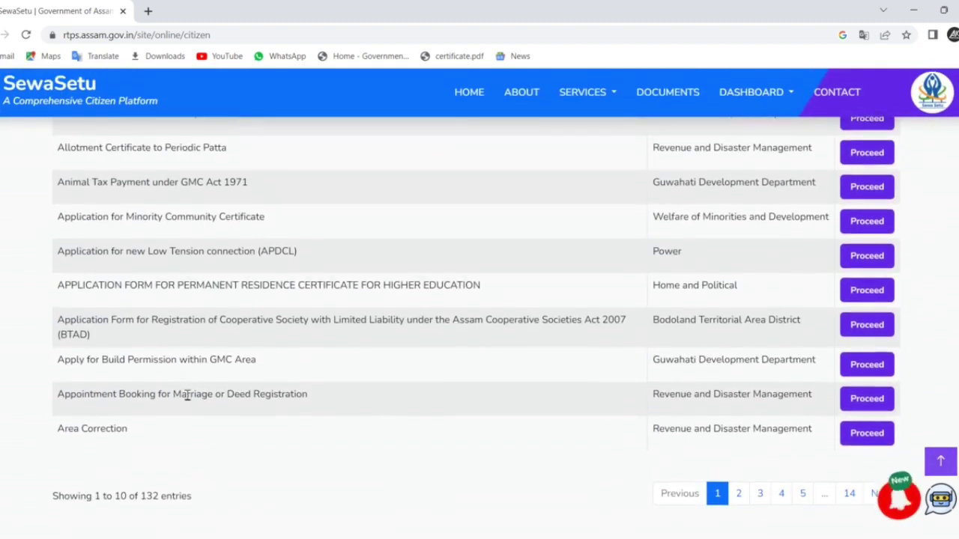
pyautogui.scroll(4, 188, 399)
pyautogui.scroll(1, 187, 398)
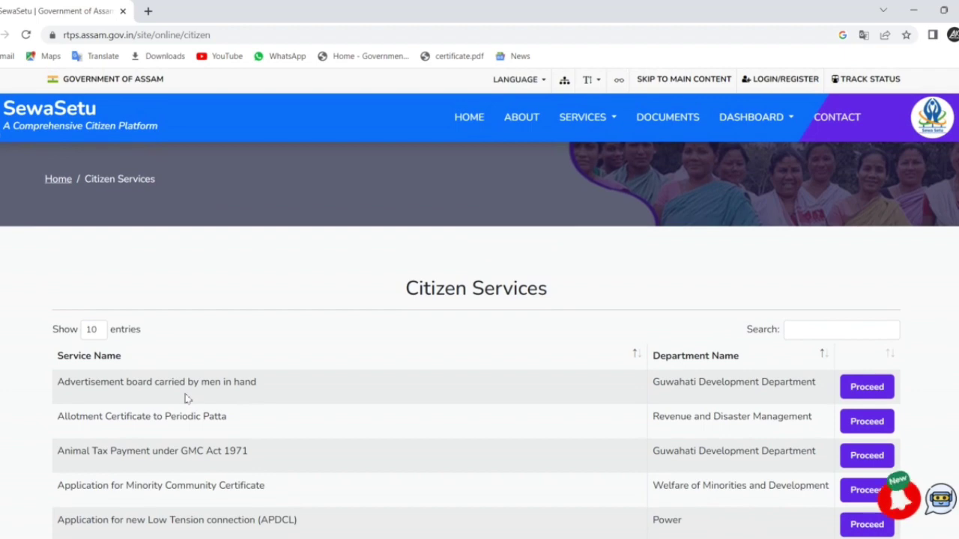
pyautogui.scroll(-7, 187, 398)
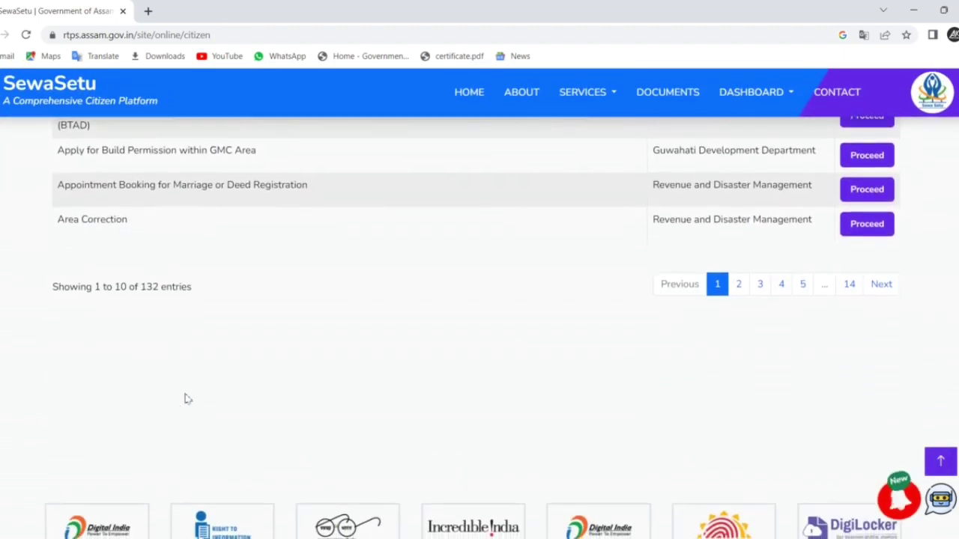
pyautogui.scroll(5, 187, 398)
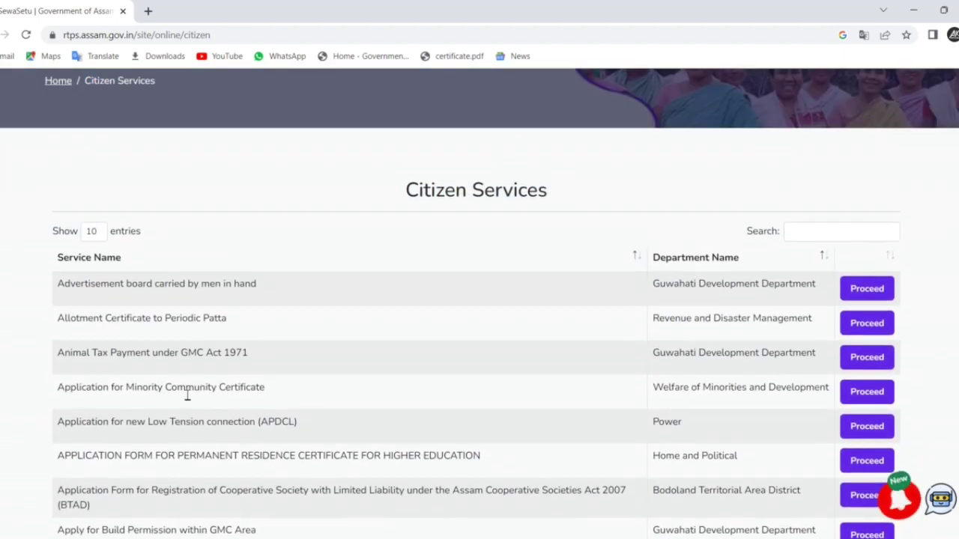
pyautogui.scroll(3, 187, 397)
pyautogui.scroll(-3, 187, 397)
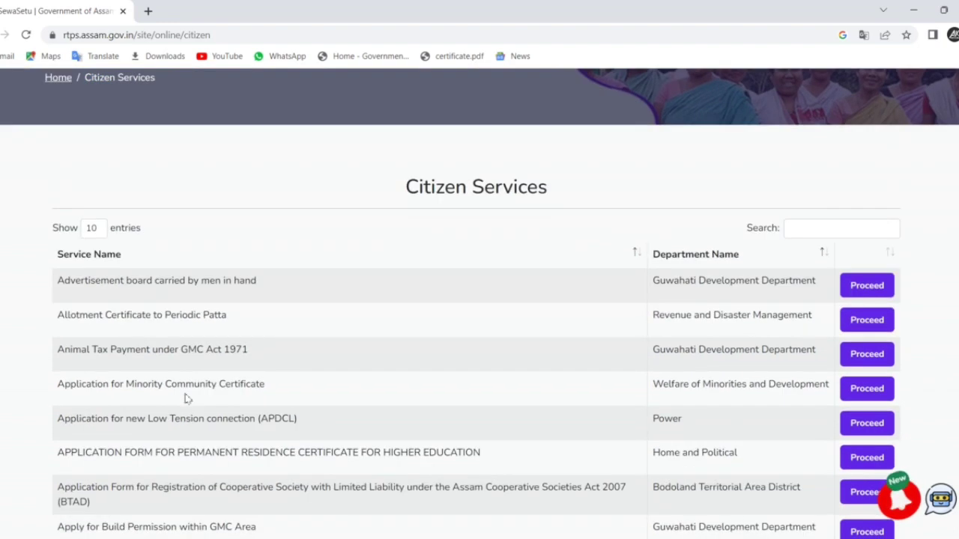
pyautogui.scroll(-1, 187, 398)
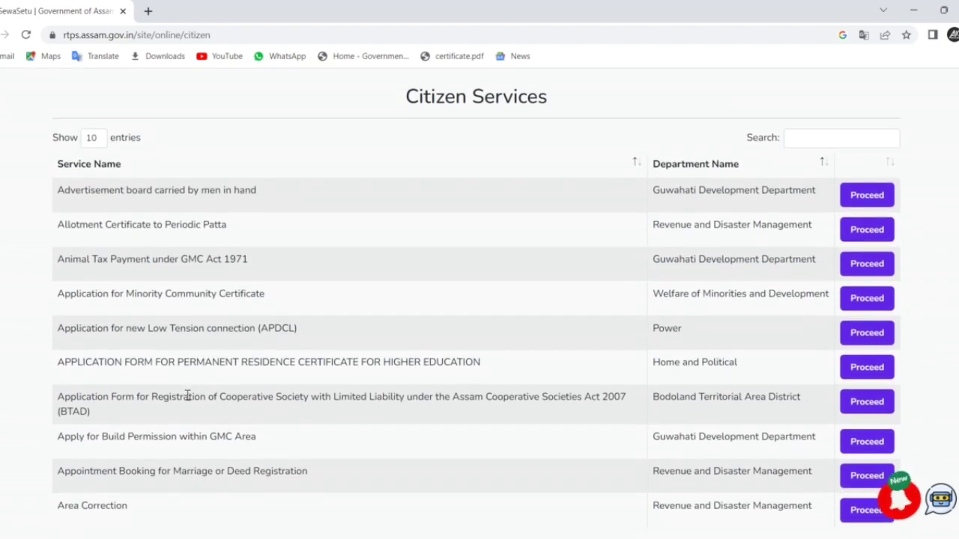
pyautogui.scroll(-1, 187, 397)
pyautogui.scroll(1, 188, 397)
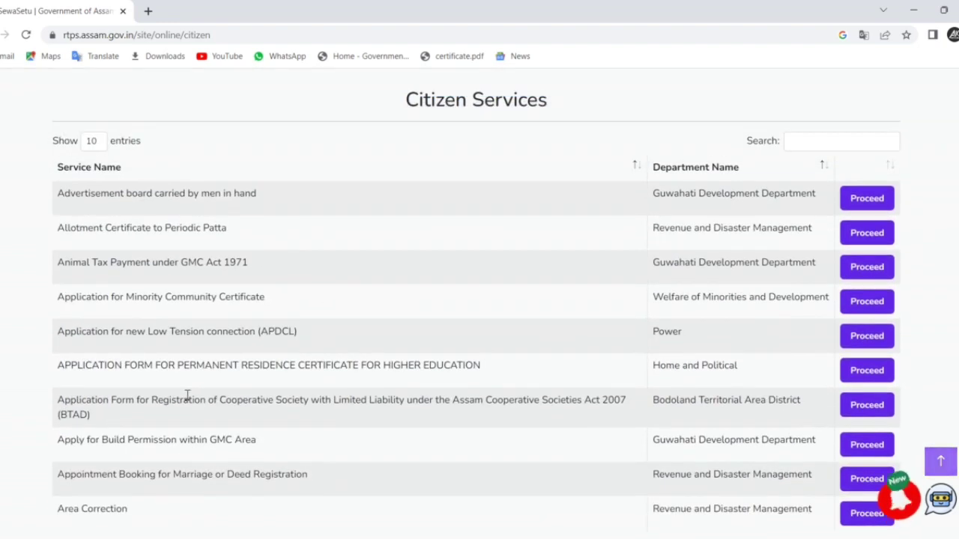
pyautogui.scroll(-1, 188, 397)
pyautogui.scroll(2, 187, 397)
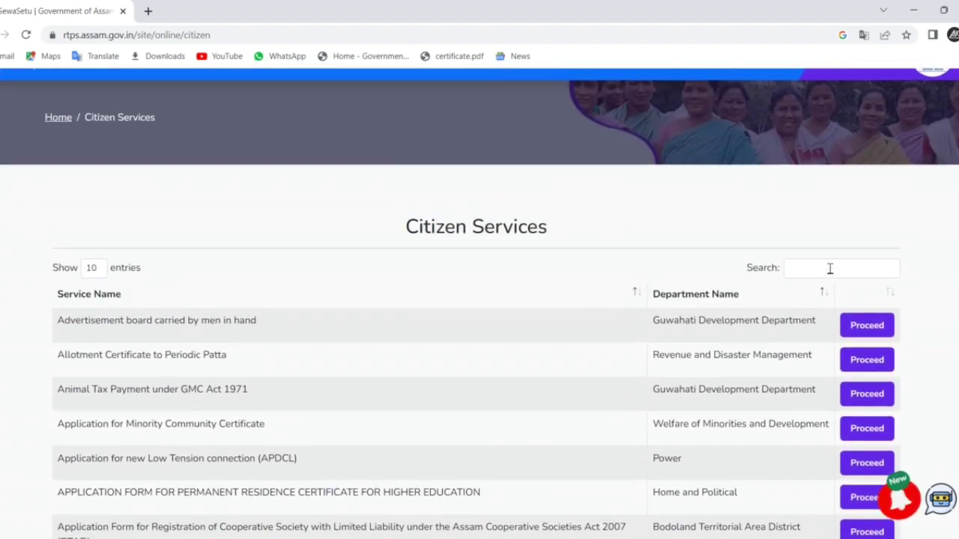
# Step: Filter the Citizen Services table by searching for 'e kh'
pyautogui.click(830, 268)
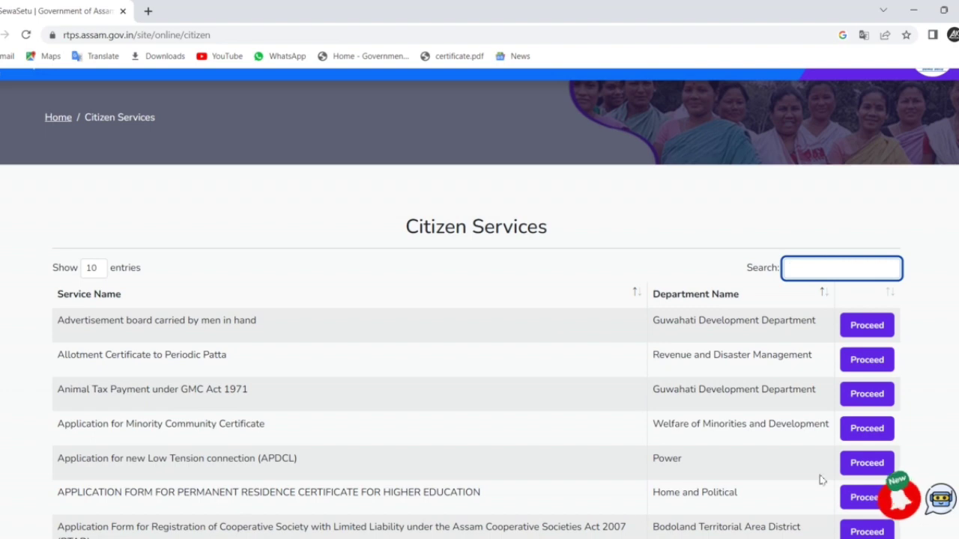
pyautogui.scroll(-4, 820, 475)
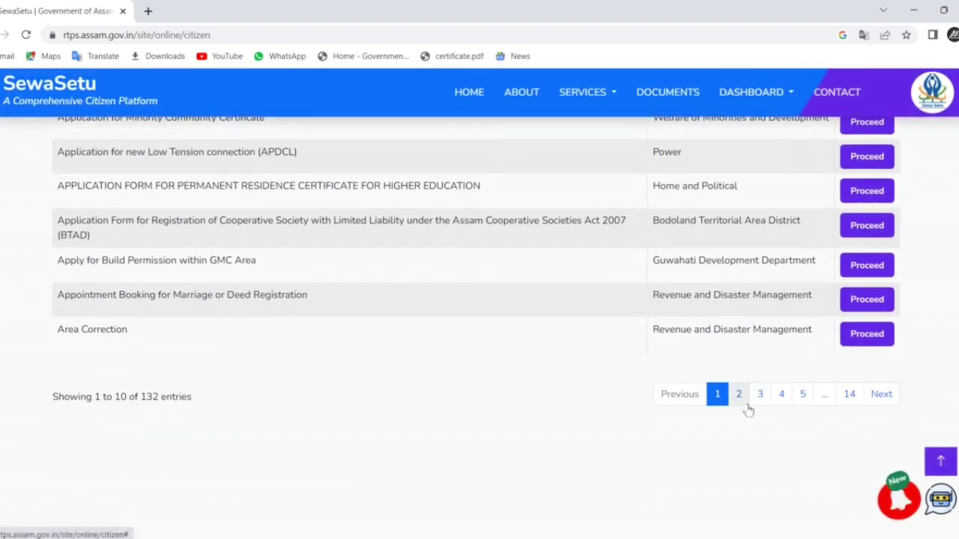
pyautogui.scroll(3, 747, 408)
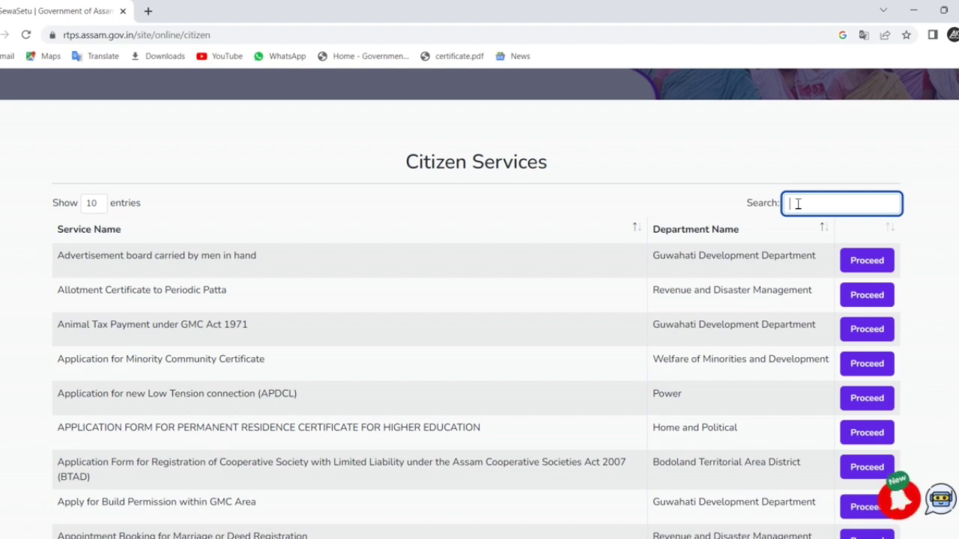
pyautogui.write('e kh')
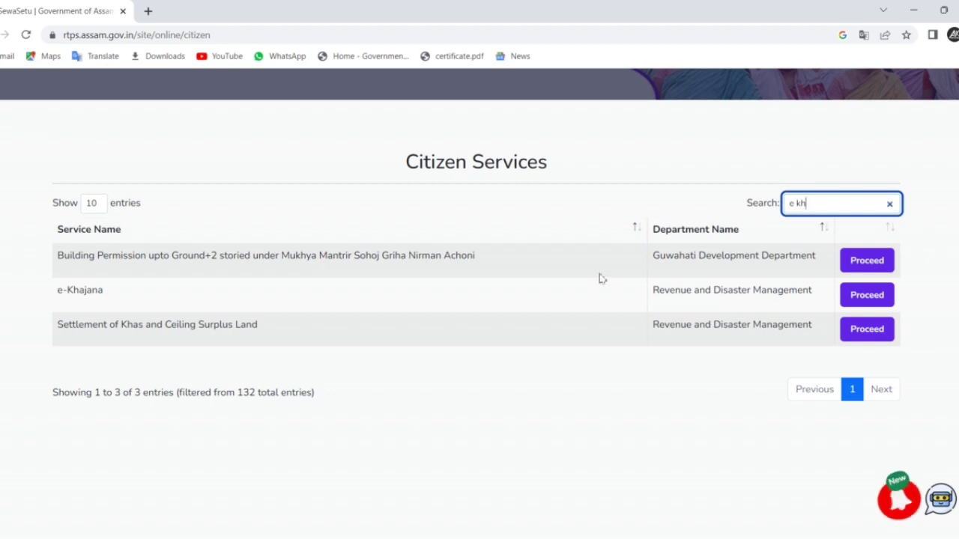
# Step: Open the e-Khajana service page from the filtered results and look over it
pyautogui.click(866, 295)
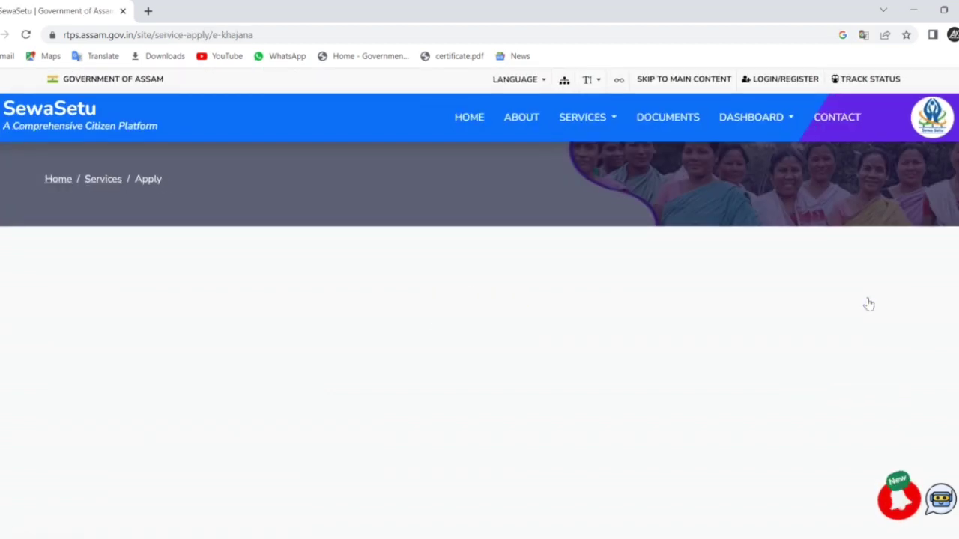
pyautogui.scroll(-1, 869, 305)
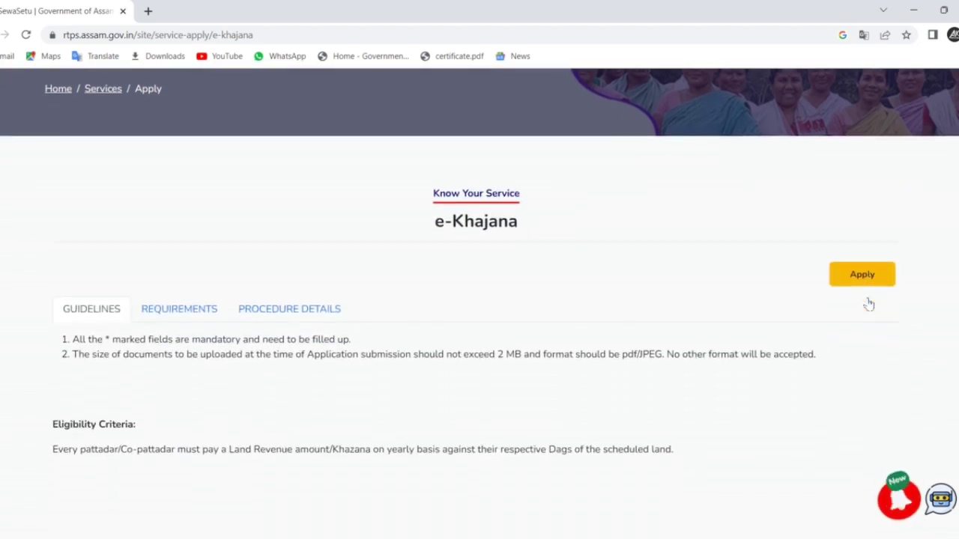
pyautogui.scroll(1, 869, 304)
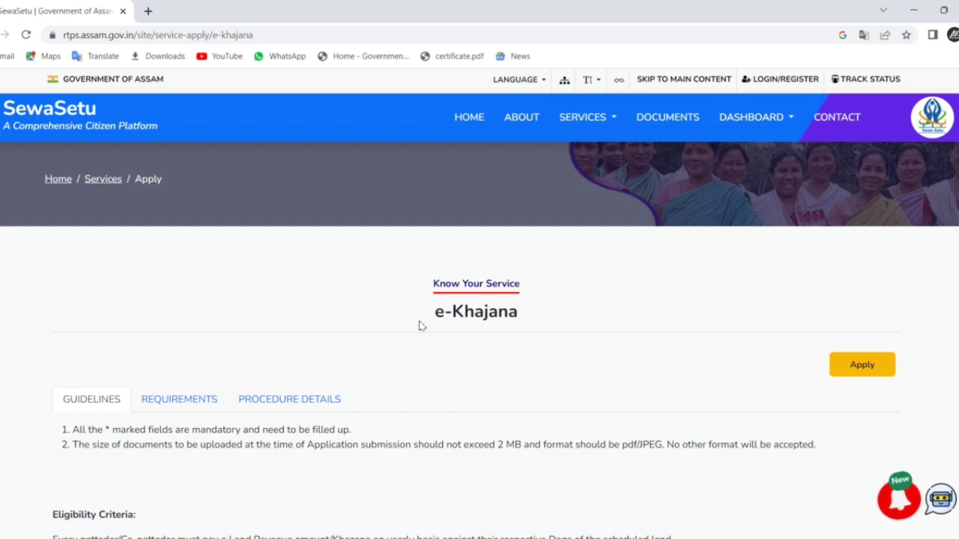
pyautogui.scroll(-1, 421, 326)
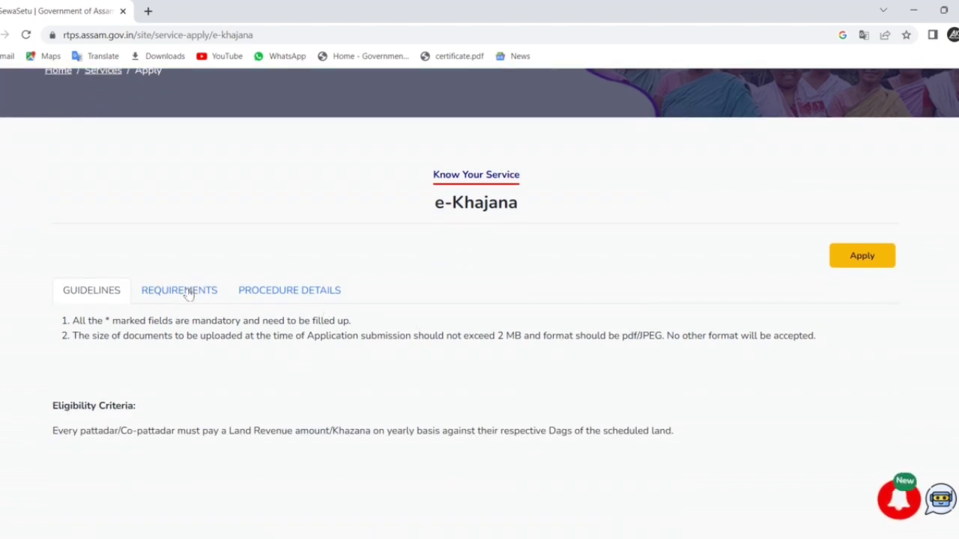
# Step: Review e-Khajana's Requirements: last land revenue receipt, time limit and four fee items
pyautogui.click(189, 294)
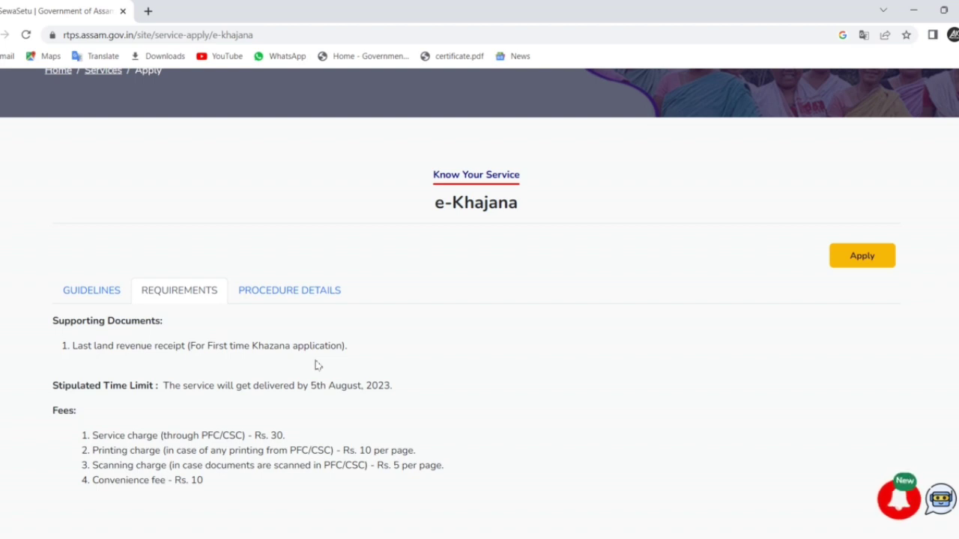
pyautogui.scroll(1, 315, 365)
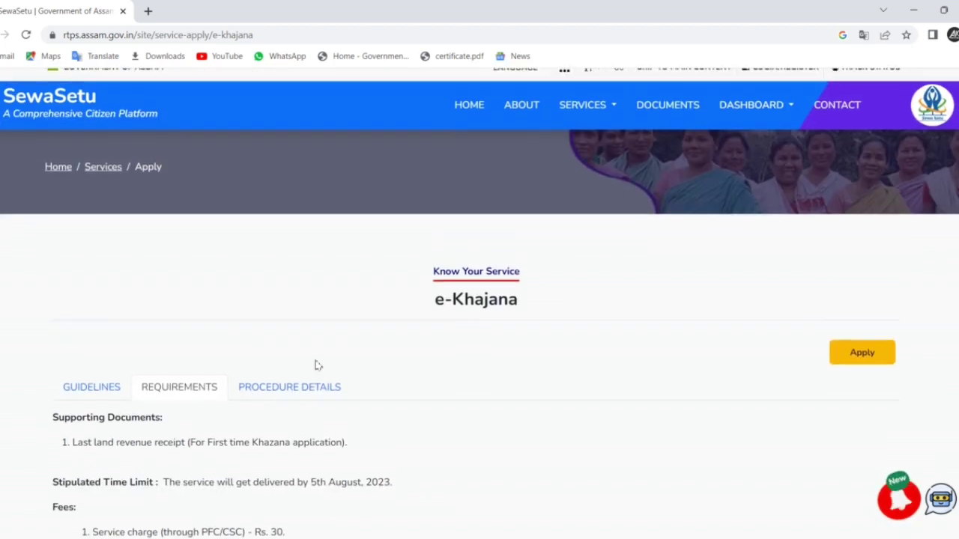
pyautogui.scroll(-1, 315, 365)
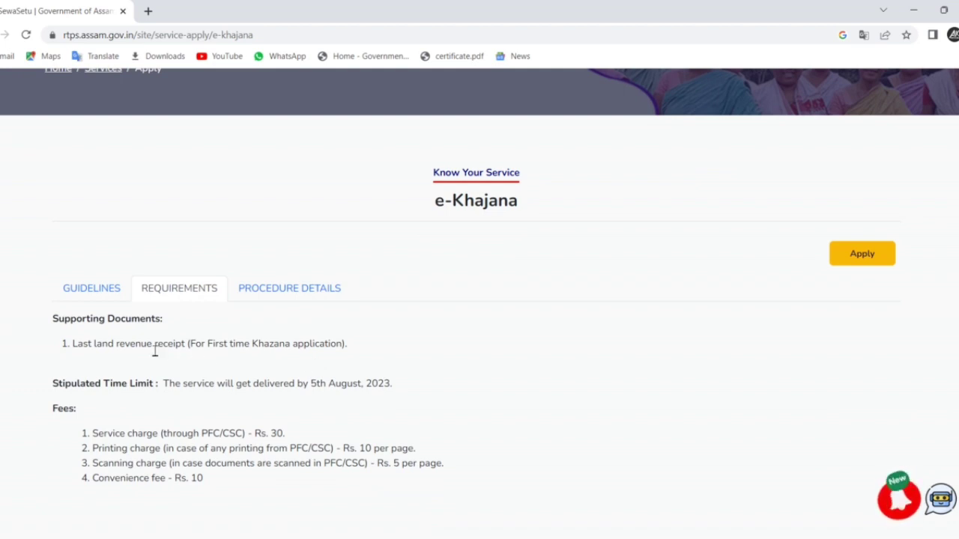
pyautogui.scroll(-2, 155, 350)
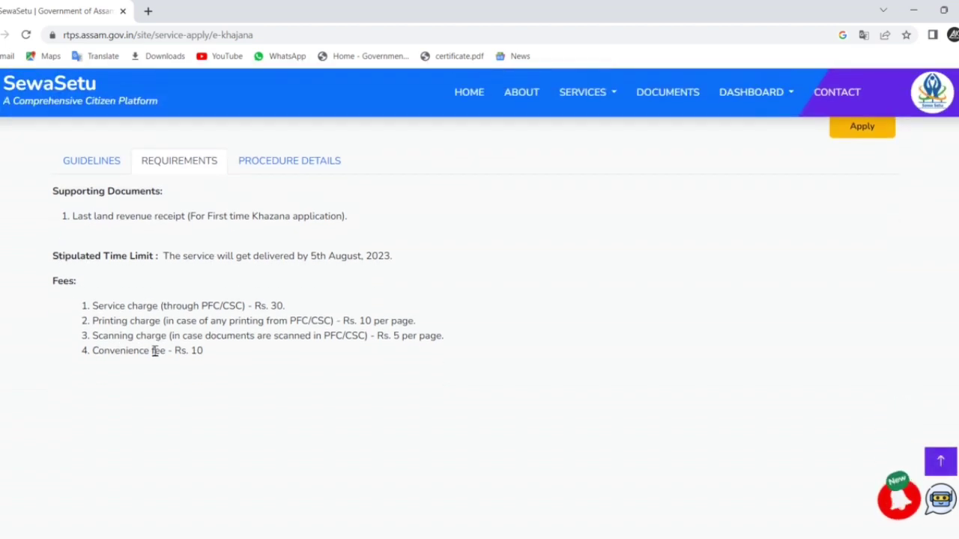
pyautogui.scroll(4, 155, 351)
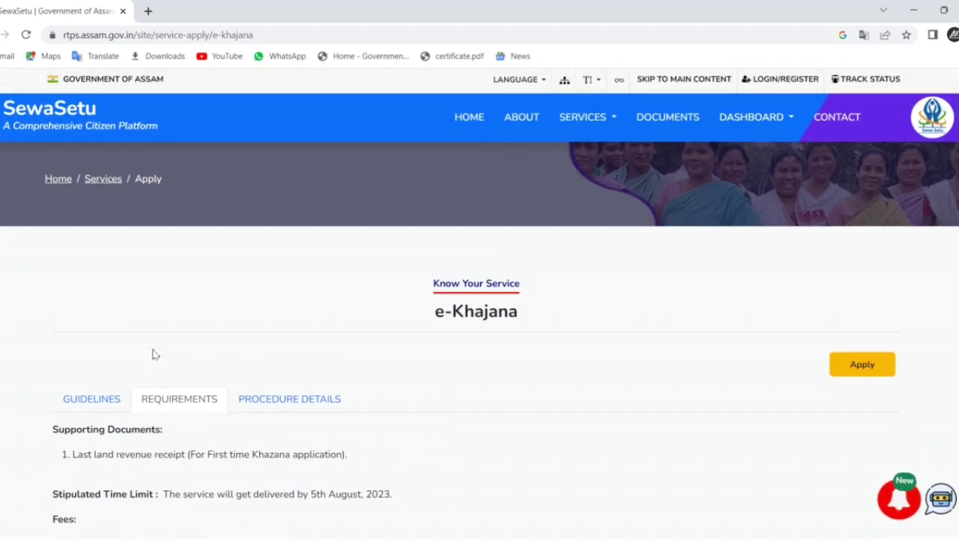
pyautogui.scroll(-2, 155, 355)
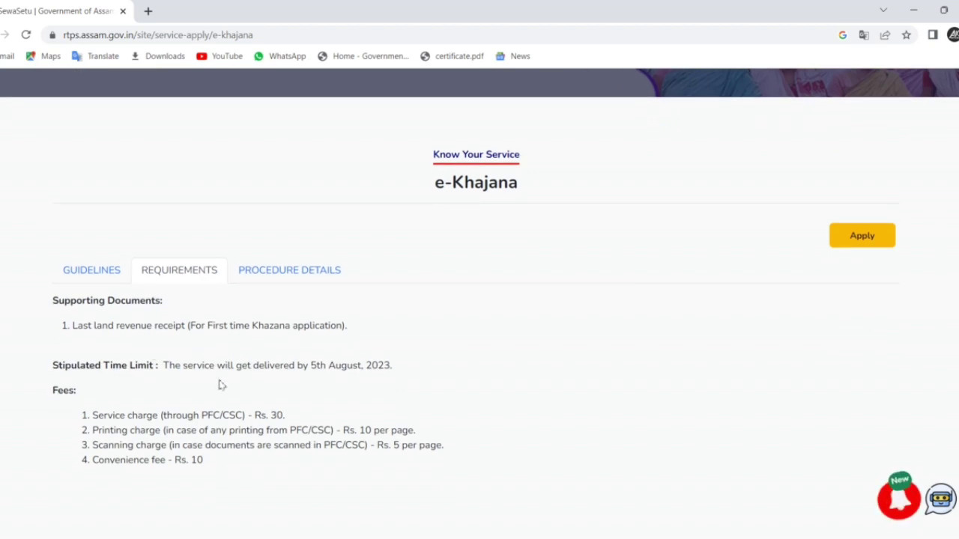
pyautogui.scroll(1, 222, 385)
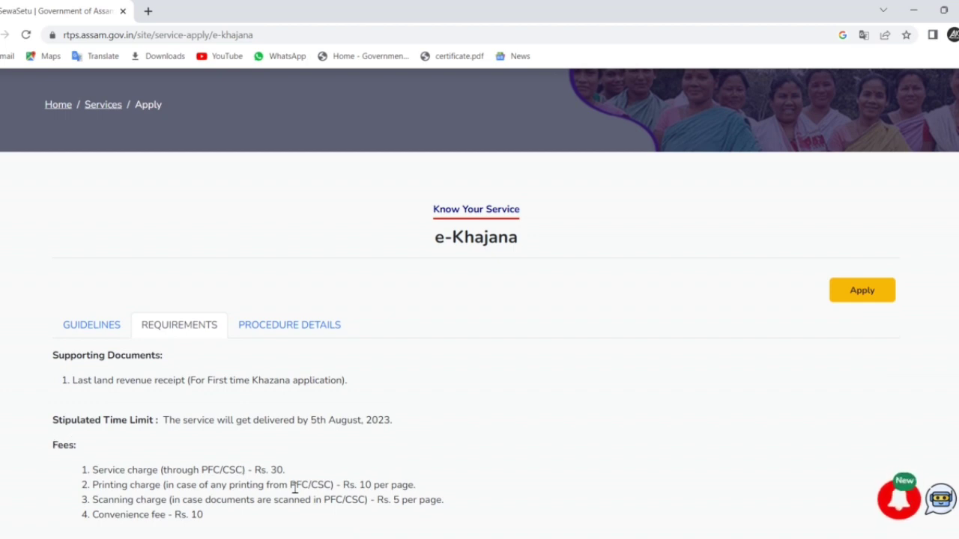
pyautogui.scroll(-2, 294, 488)
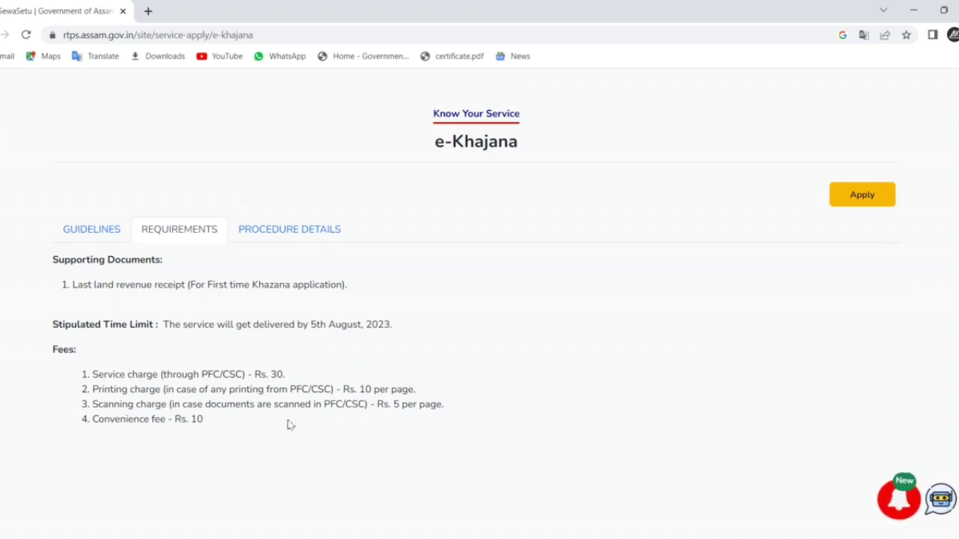
pyautogui.scroll(2, 153, 435)
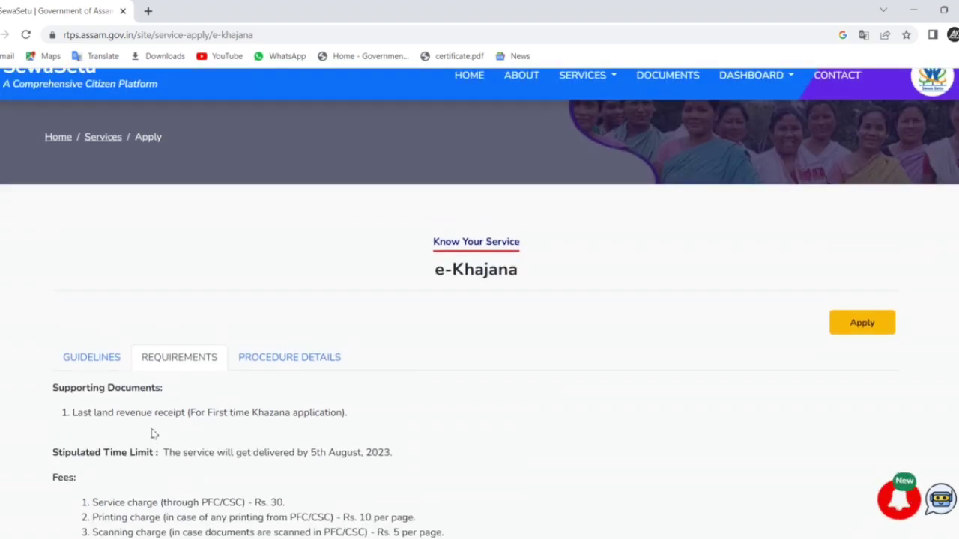
pyautogui.scroll(-1, 153, 434)
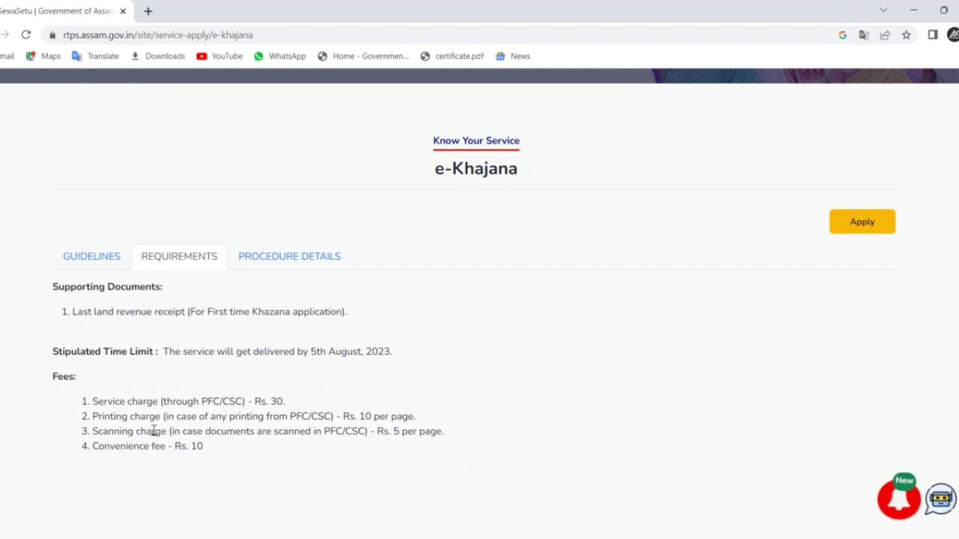
pyautogui.scroll(3, 153, 431)
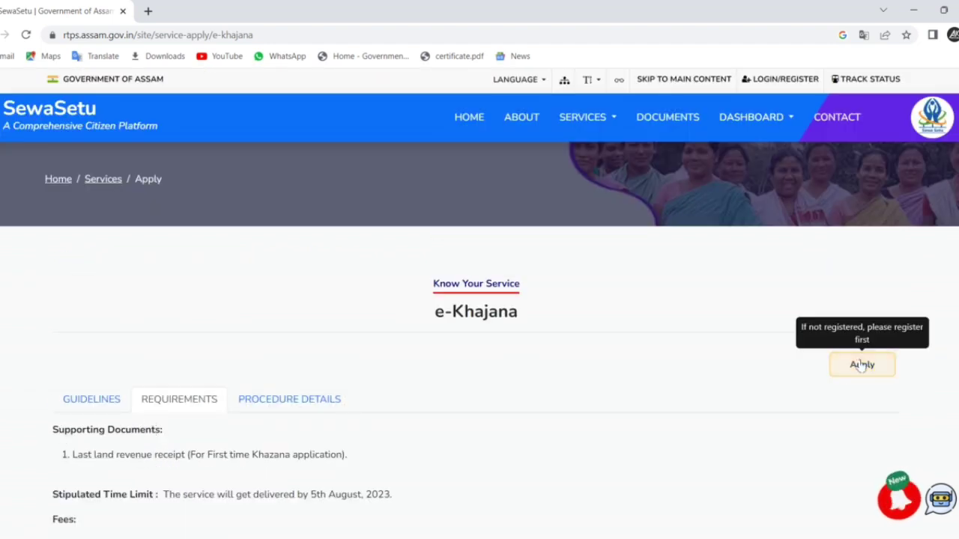
# Step: Apply for e-Khajana, decline the translation offer, and select the Citizen Login Contact Number field
pyautogui.click(862, 365)
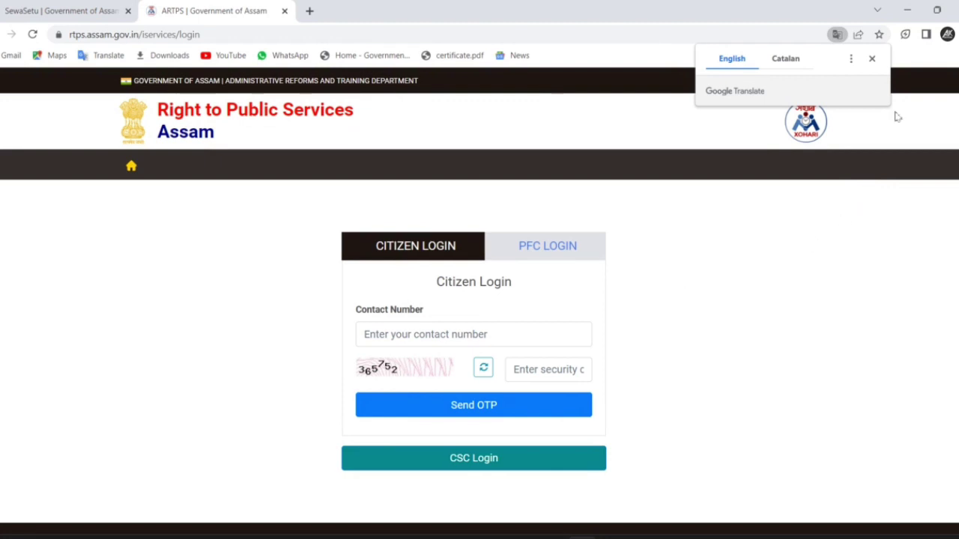
pyautogui.click(872, 59)
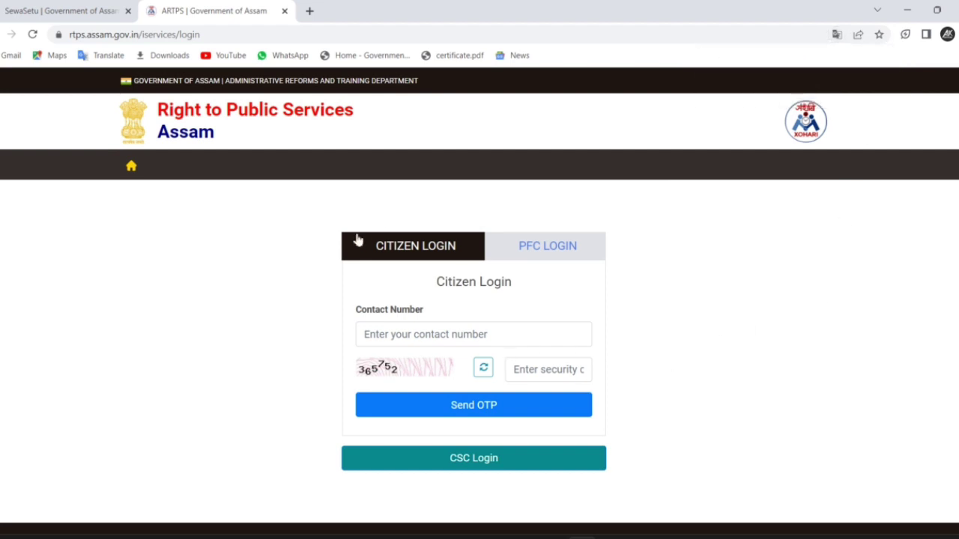
pyautogui.click(438, 339)
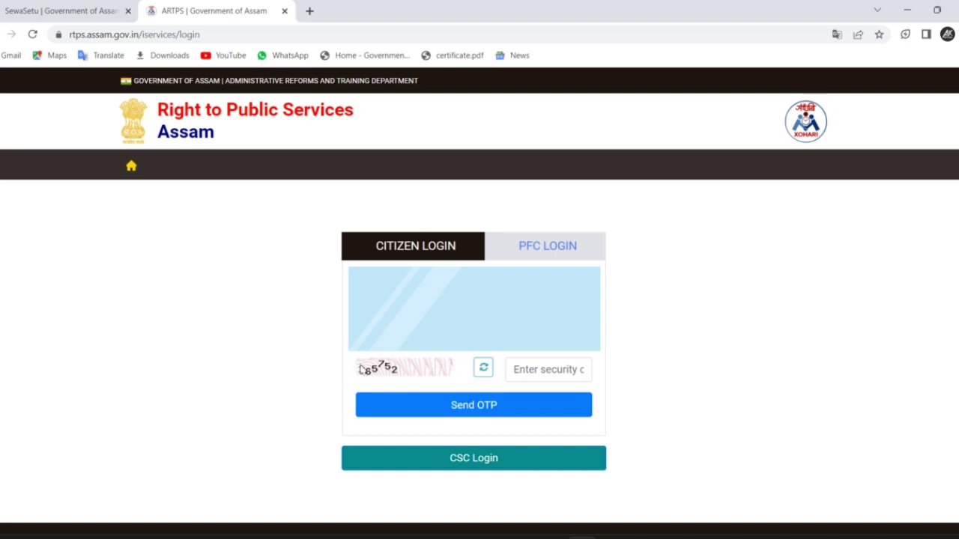
# Step: Enter the displayed security code, request a login OTP, then enter and submit the OTP
pyautogui.moveTo(362, 367); pyautogui.dragTo(462, 385)
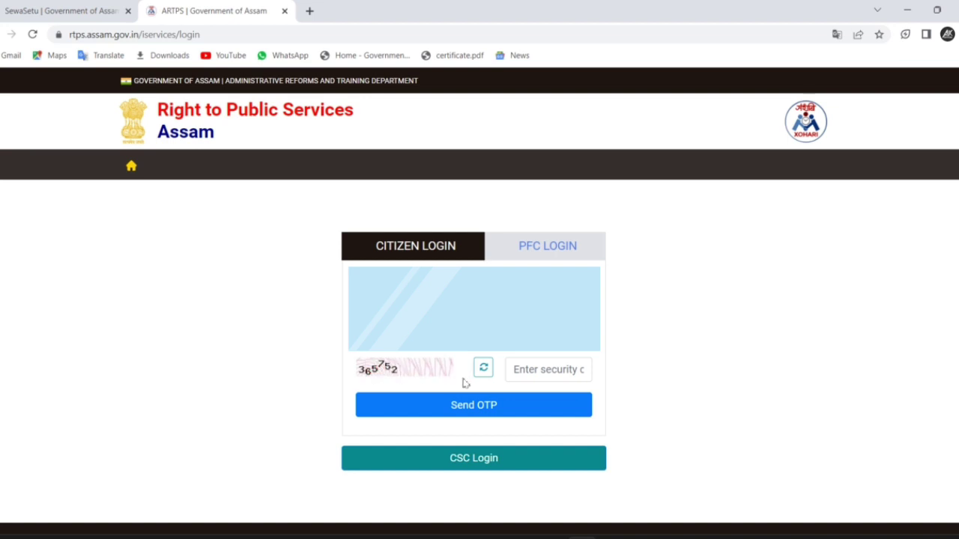
pyautogui.click(542, 370)
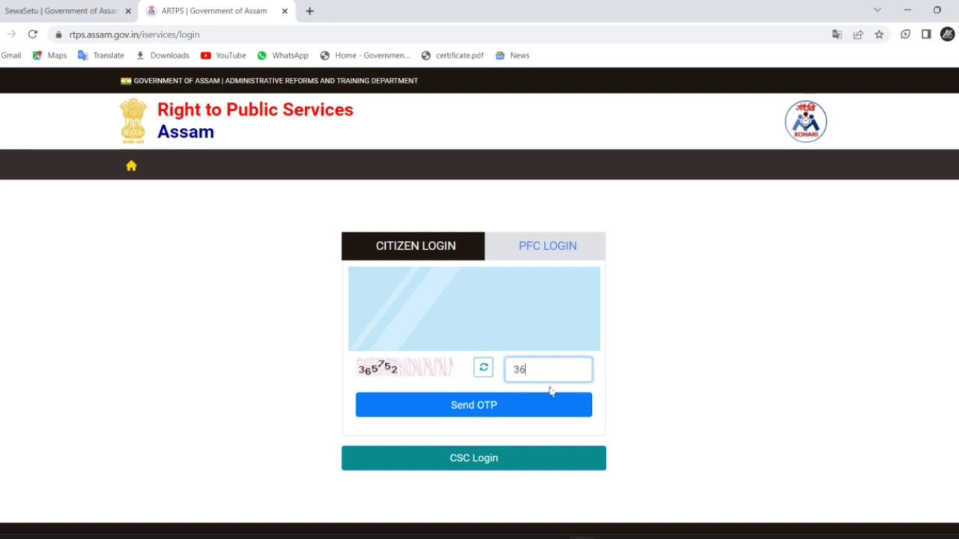
pyautogui.click(496, 409)
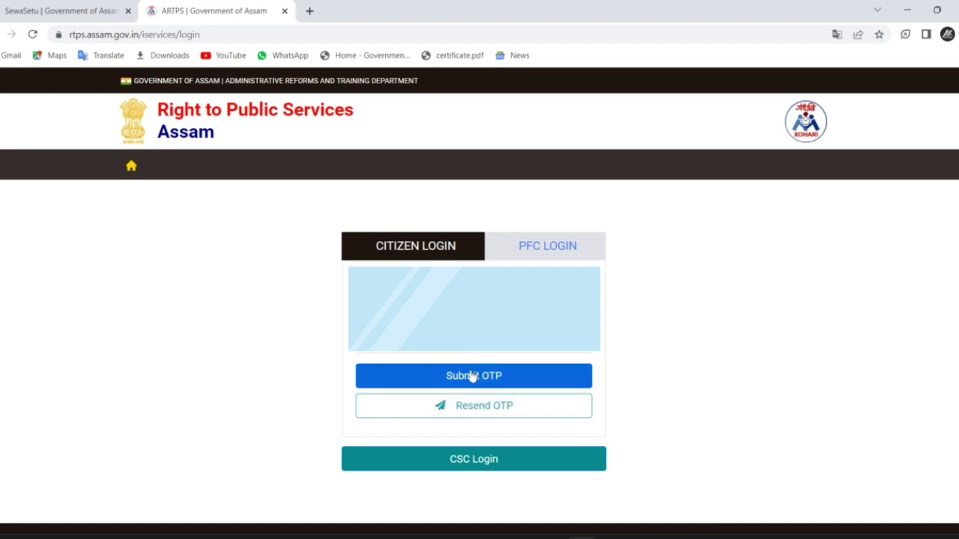
pyautogui.click(449, 349)
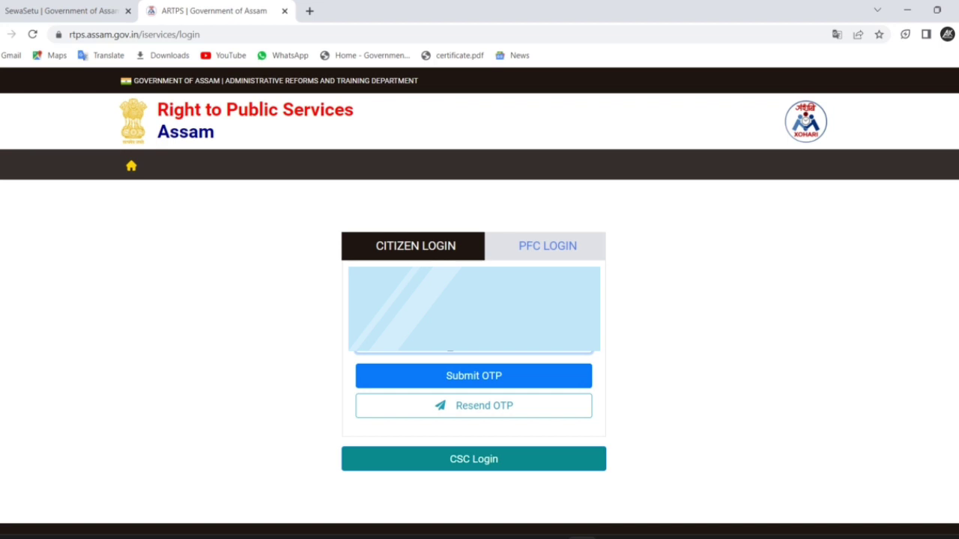
pyautogui.click(474, 378)
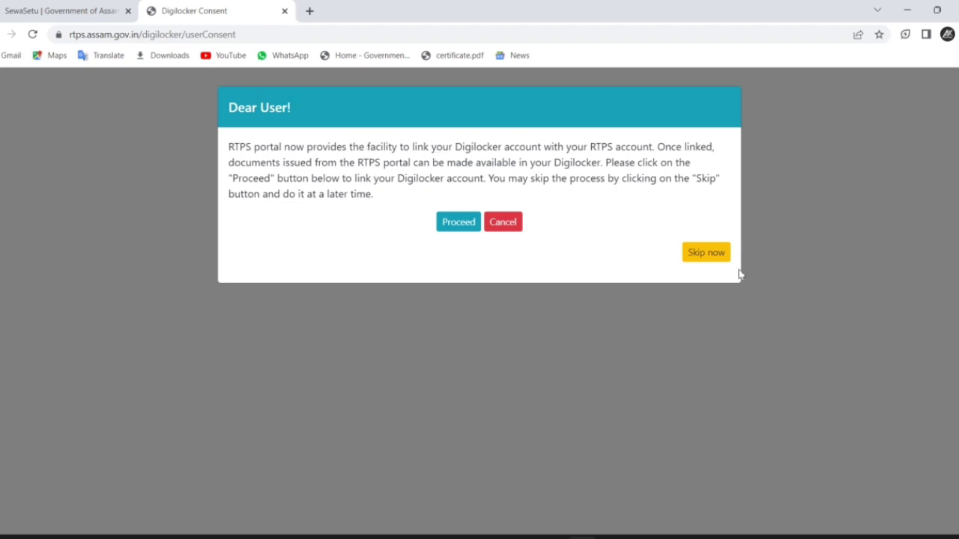
# Step: Skip Digilocker linking to reach the Aadhaar Authentication for E-Khajana page
pyautogui.click(708, 259)
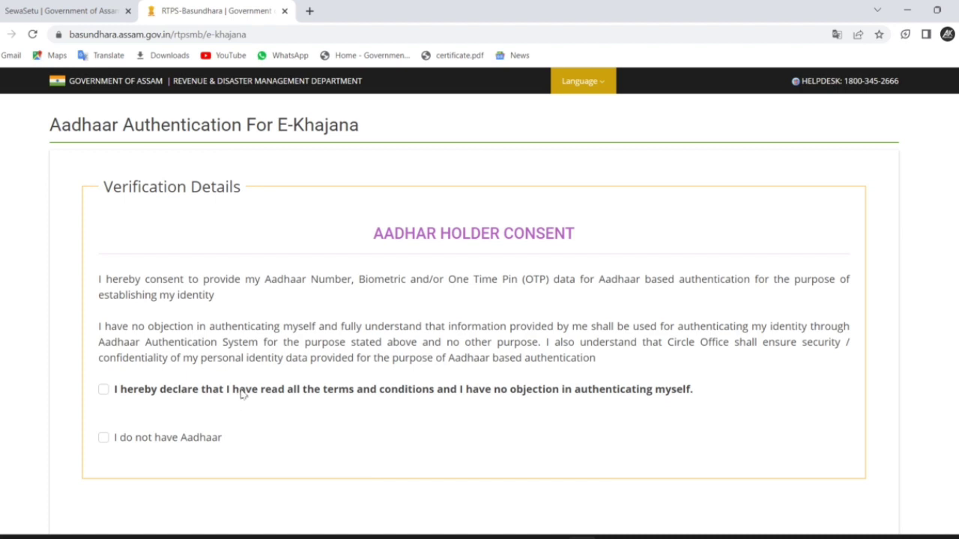
# Step: Tick the Aadhaar holder terms-and-conditions declaration to reveal the Aadhaar number field
pyautogui.click(104, 389)
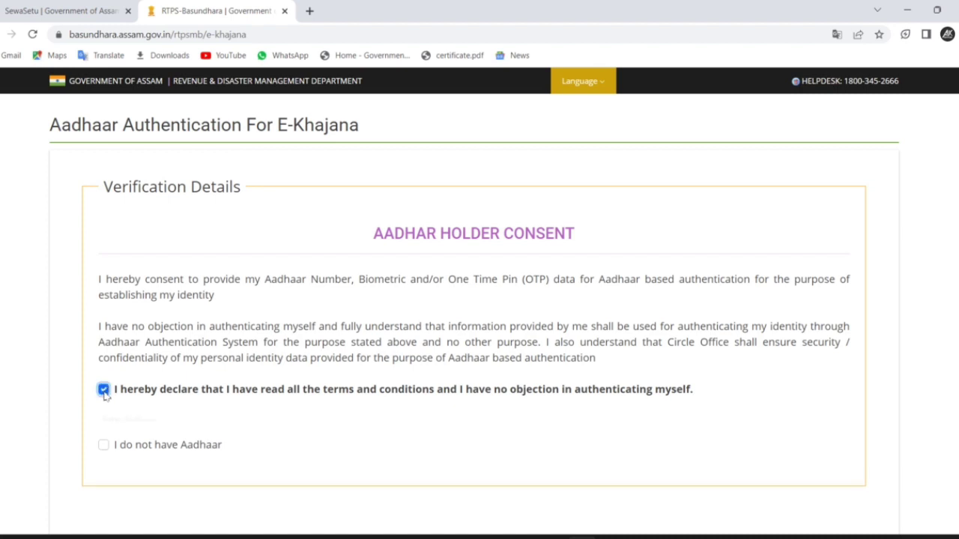
pyautogui.scroll(-3, 272, 479)
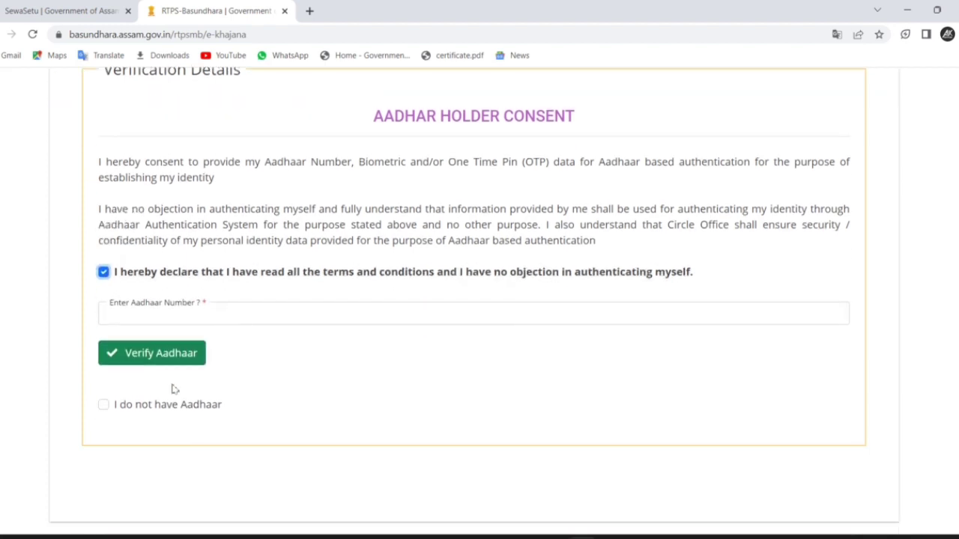
# Step: Check the PAN, first, middle and last name fields under 'I do not have Aadhaar', then return to Aadhaar
pyautogui.click(104, 408)
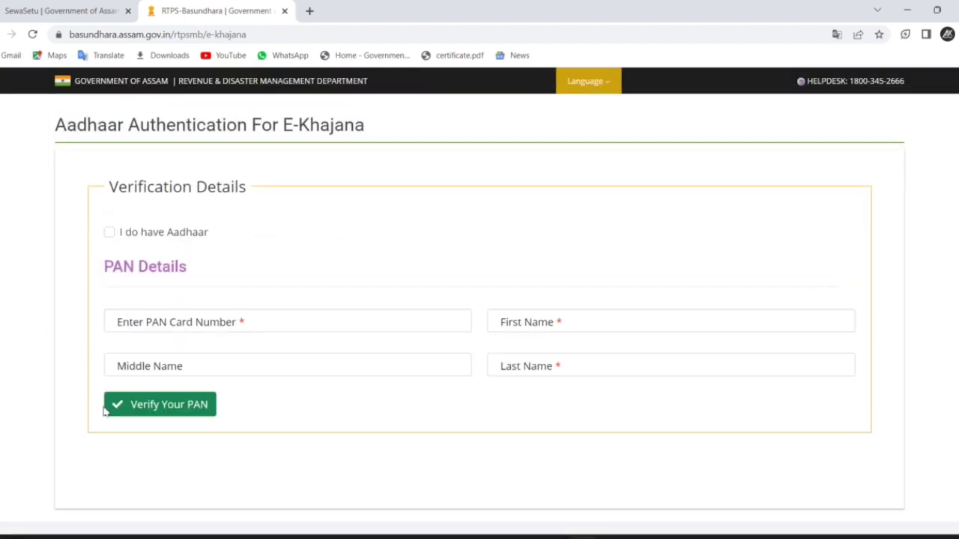
pyautogui.click(190, 322)
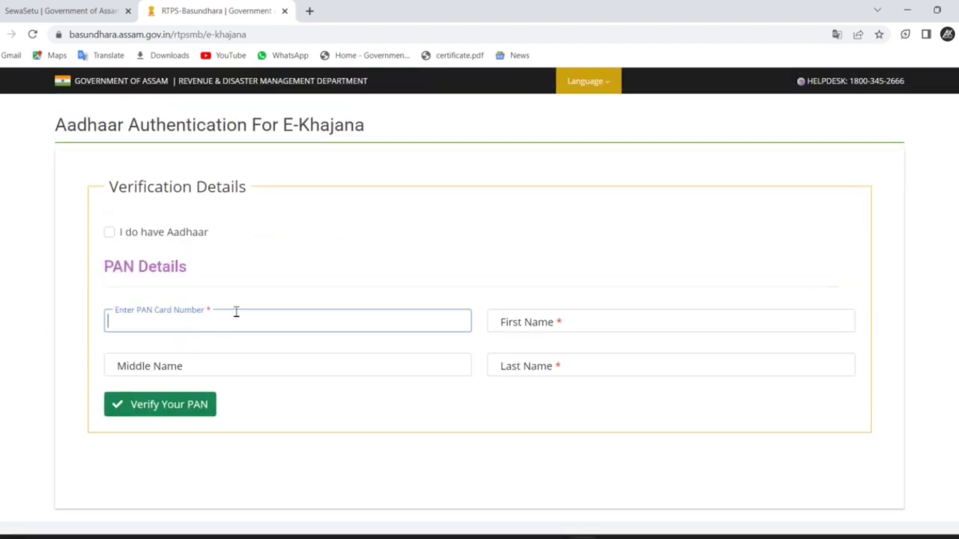
pyautogui.click(570, 319)
pyautogui.click(249, 372)
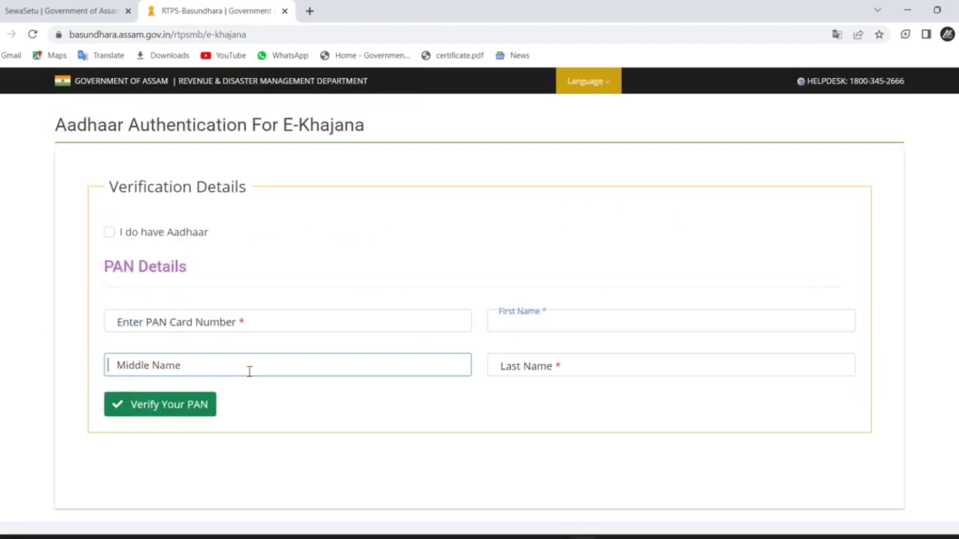
pyautogui.click(550, 375)
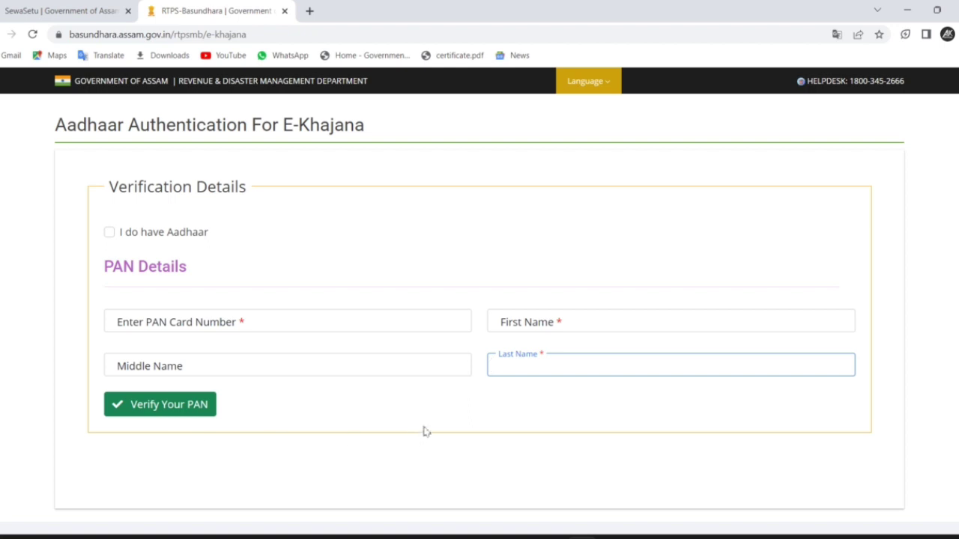
pyautogui.click(109, 232)
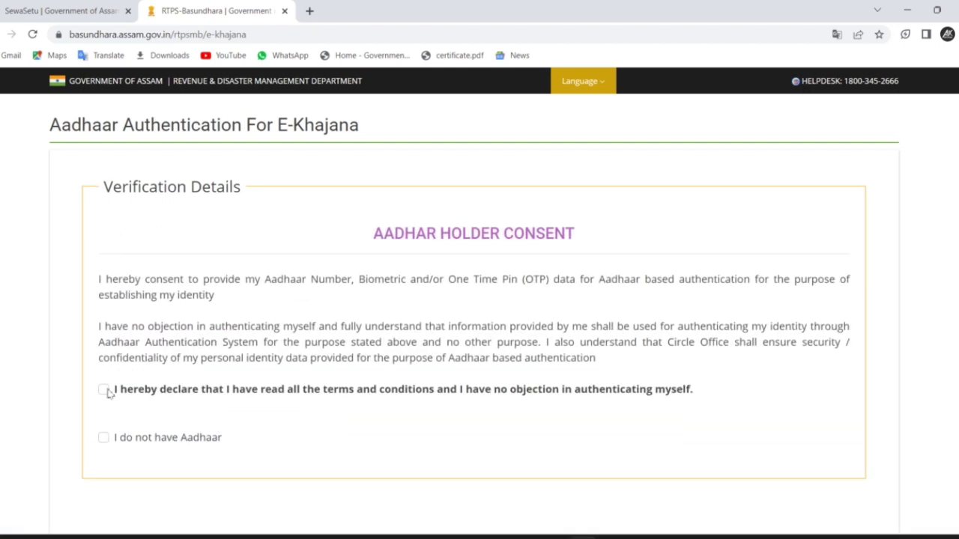
# Step: Re-tick the consent declaration and enter the applicant's 12-digit Aadhaar number
pyautogui.click(105, 390)
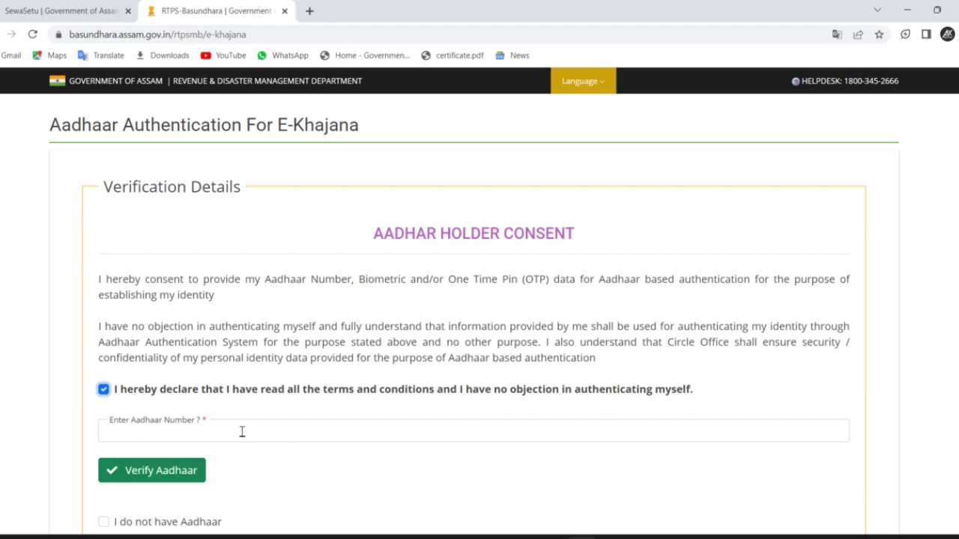
pyautogui.click(242, 431)
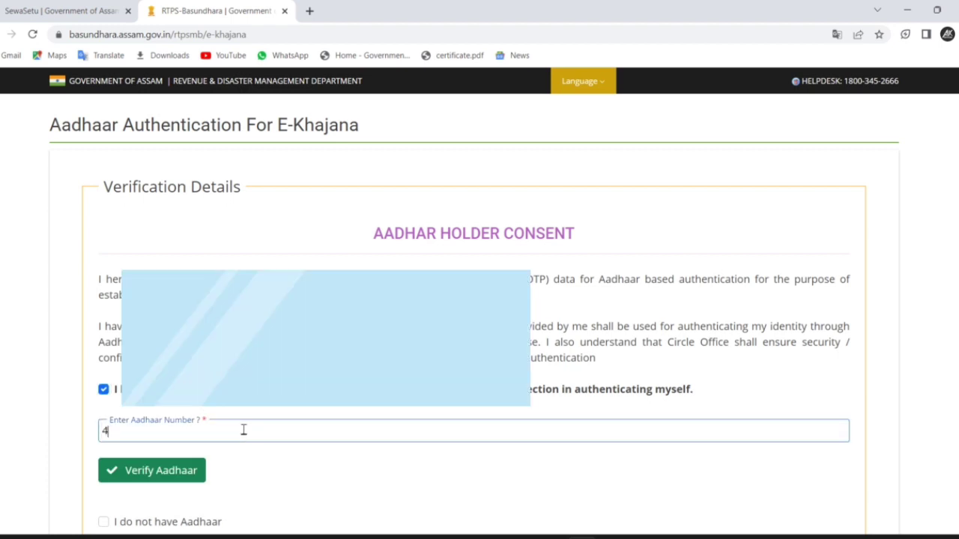
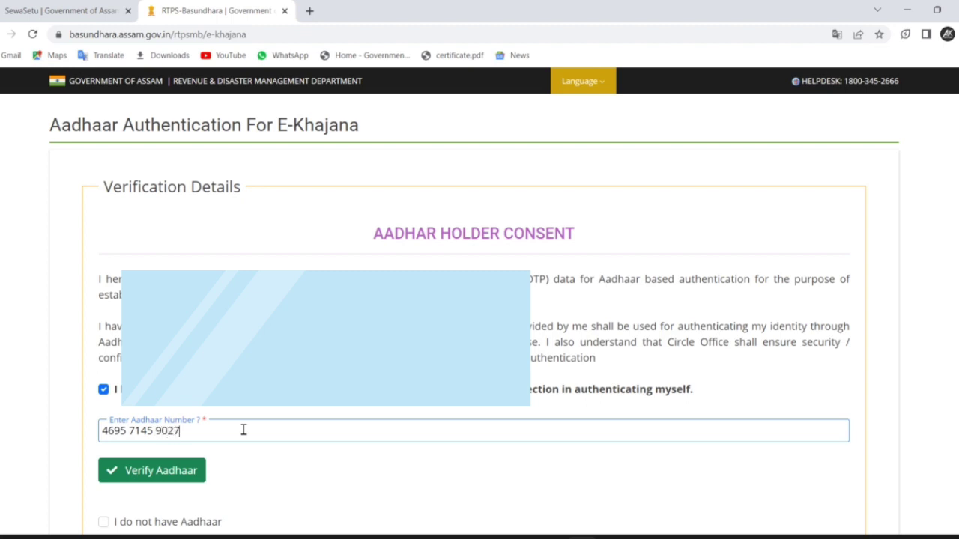
pyautogui.scroll(-1, 238, 451)
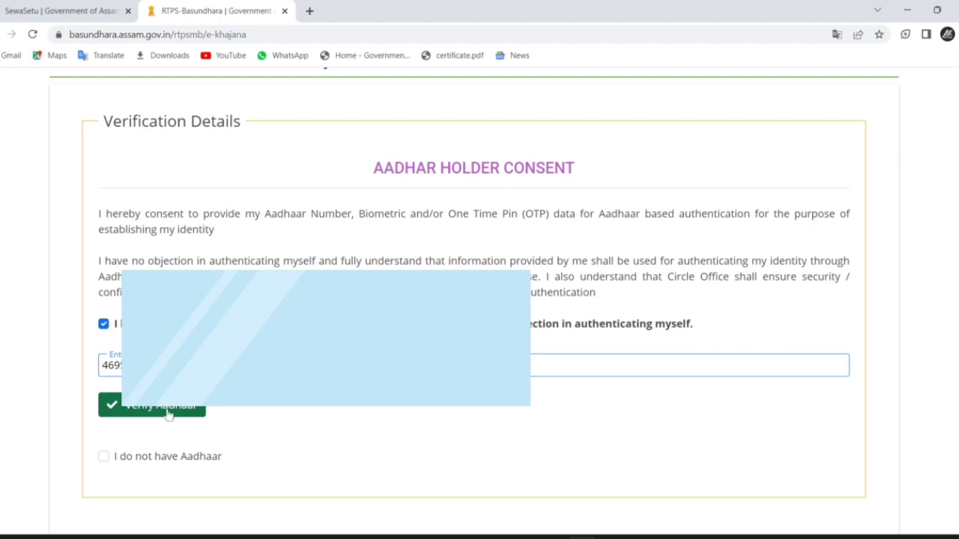
# Step: Verify the Aadhaar number with the received OTP, then scroll down to the Next button
pyautogui.click(168, 410)
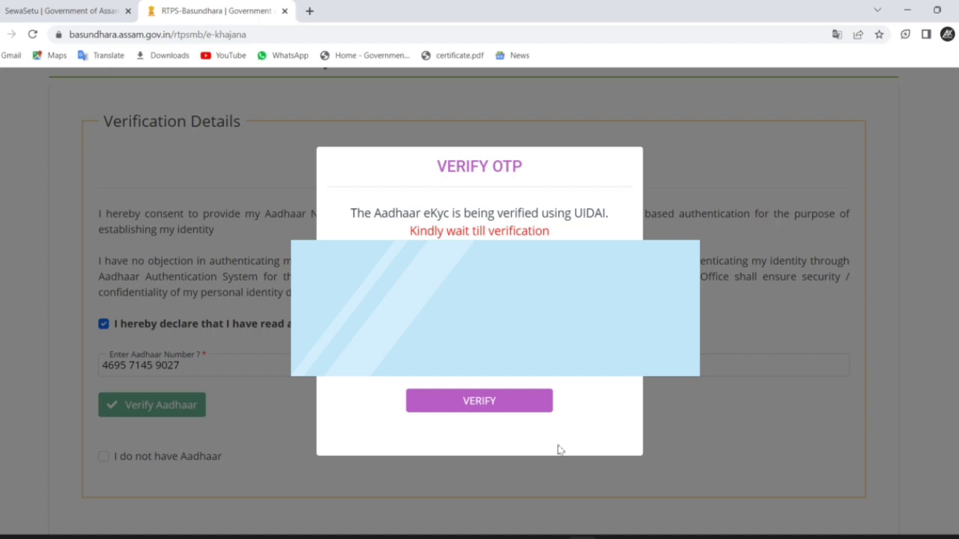
pyautogui.click(495, 412)
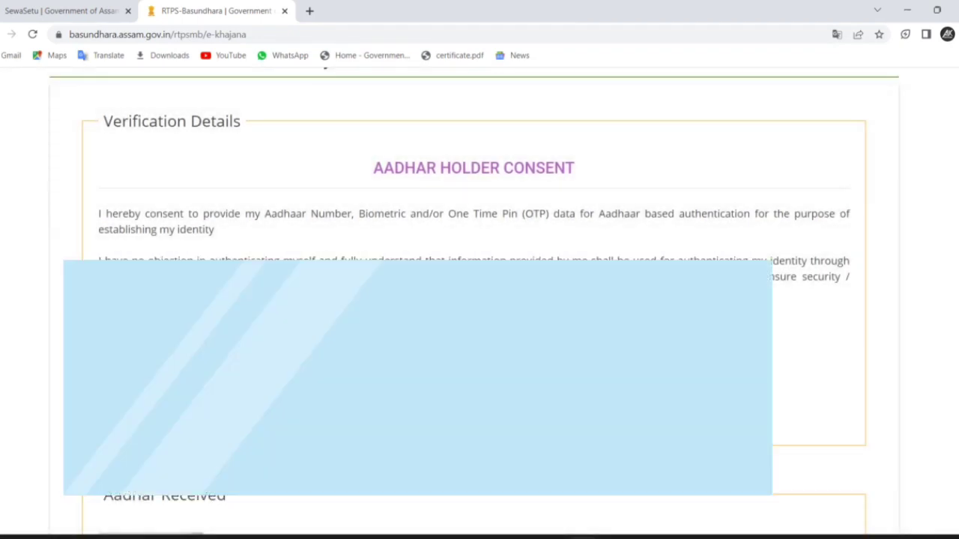
pyautogui.scroll(-2, 479, 300)
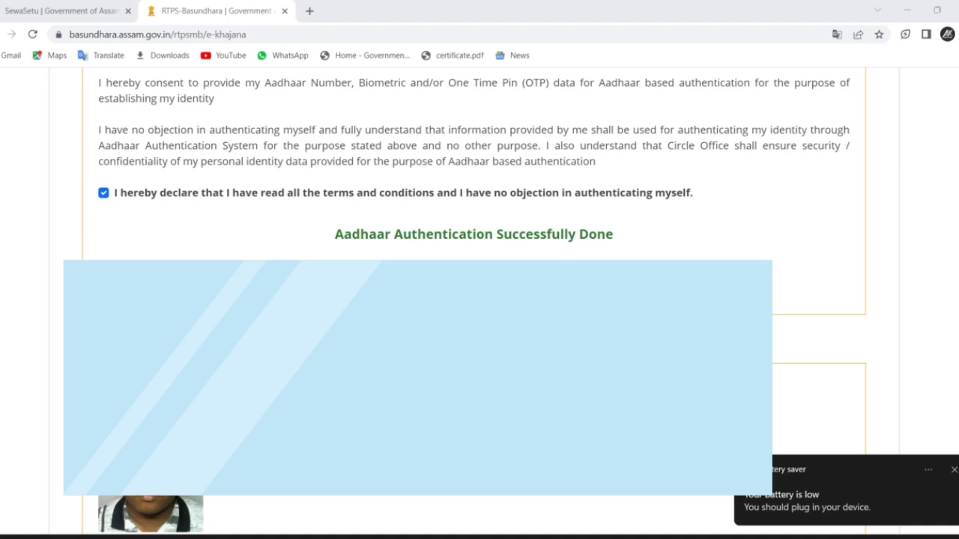
pyautogui.scroll(-1, 479, 299)
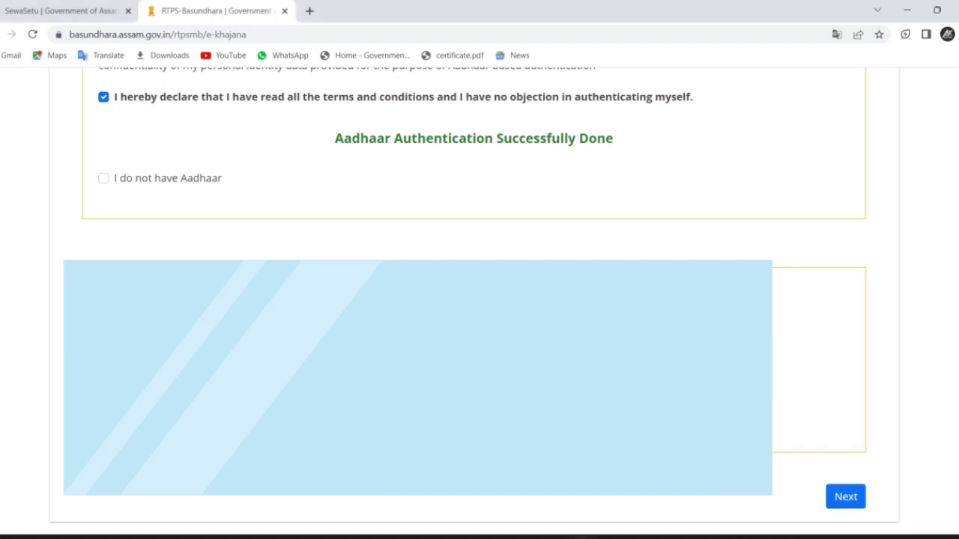
pyautogui.scroll(2, 846, 454)
pyautogui.scroll(-3, 826, 505)
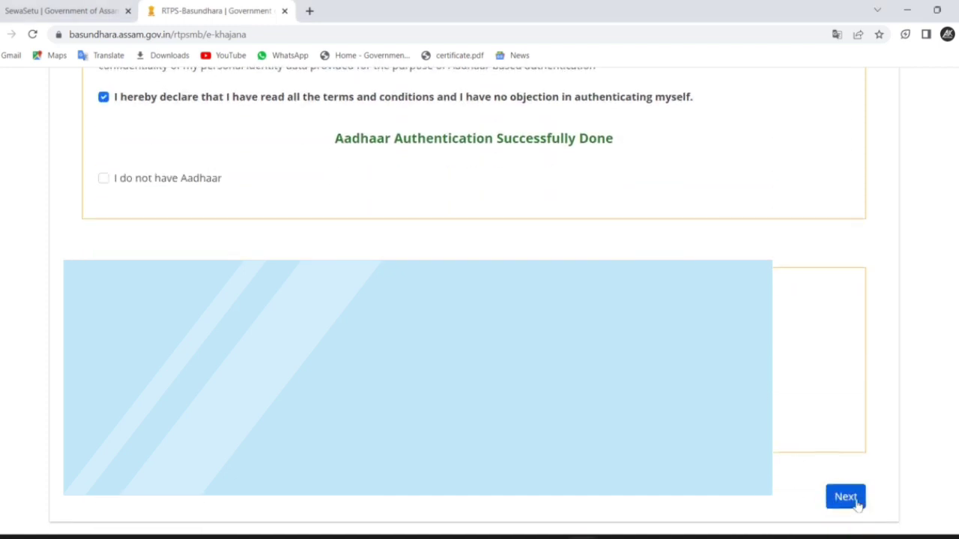
# Step: Open the E-Khajana form and set district Sonitpur and circle CHARIDUAR
pyautogui.click(855, 500)
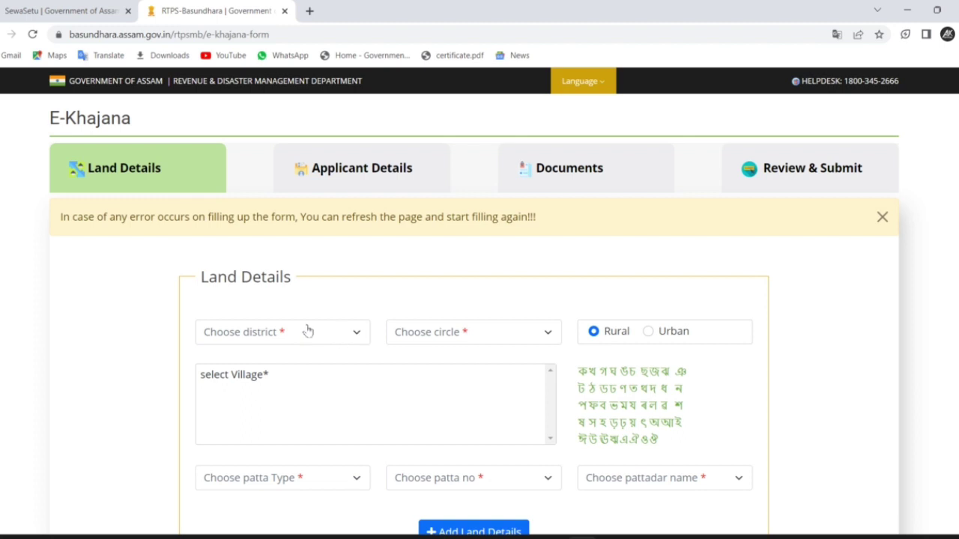
pyautogui.click(310, 339)
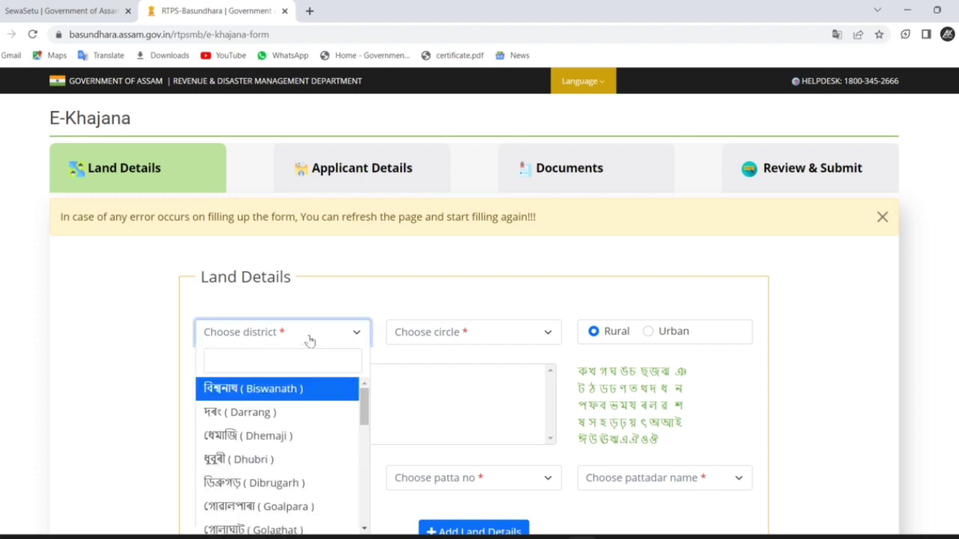
pyautogui.scroll(-1, 310, 341)
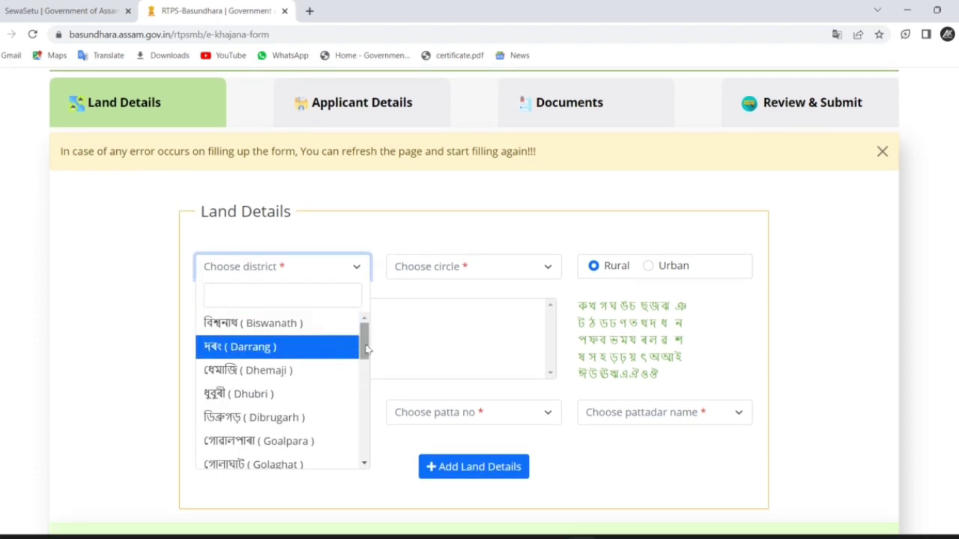
pyautogui.moveTo(366, 363); pyautogui.dragTo(366, 421)
pyautogui.click(274, 427)
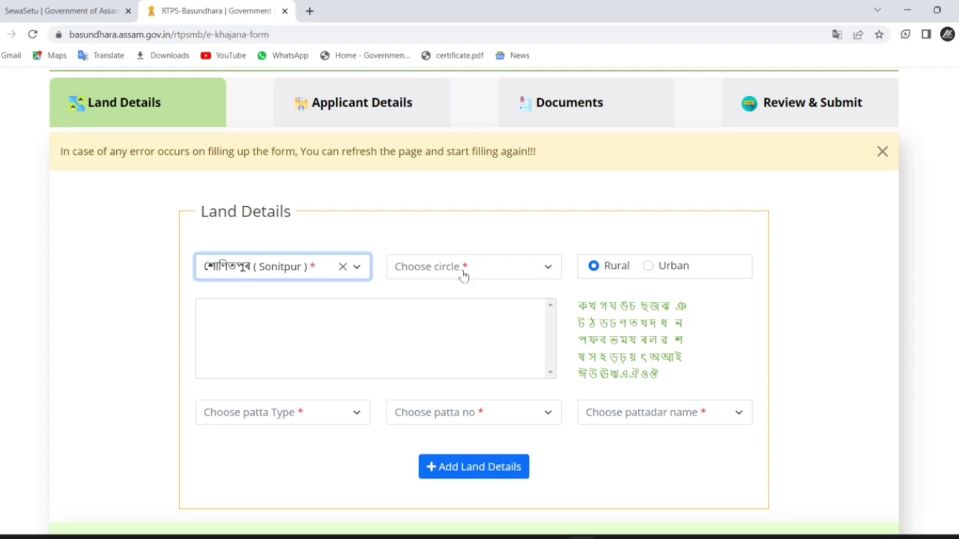
pyautogui.click(462, 276)
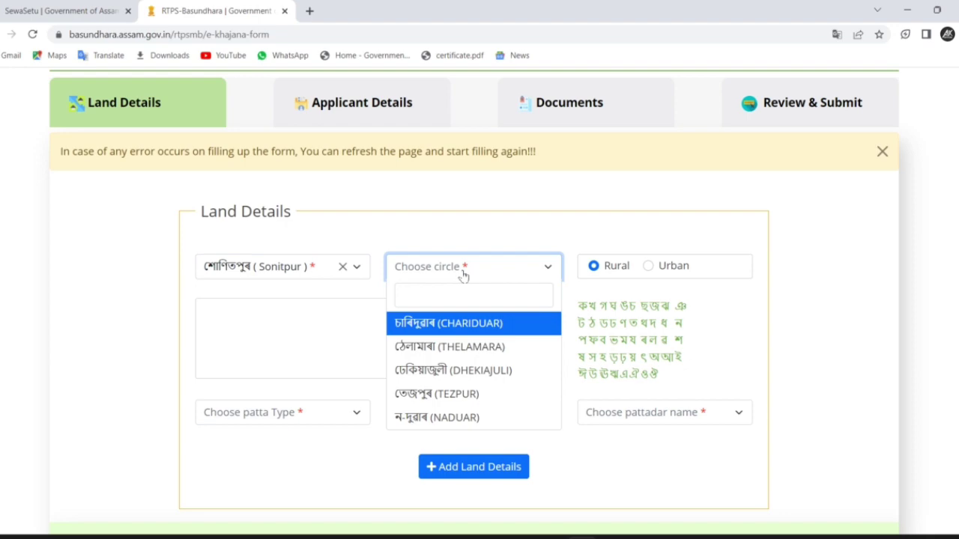
pyautogui.click(459, 324)
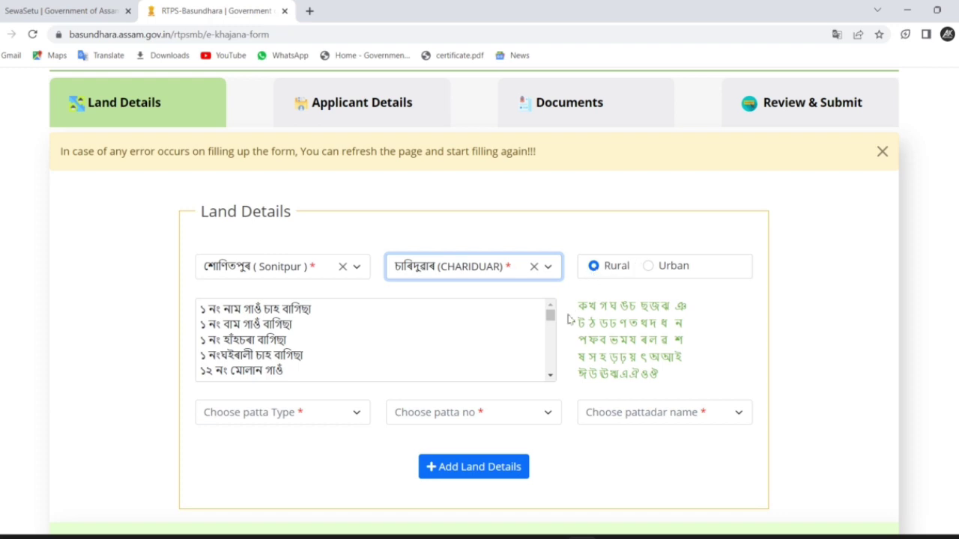
# Step: Keep Rural as the area type and choose the land's village, Dighali Gaon
pyautogui.click(594, 268)
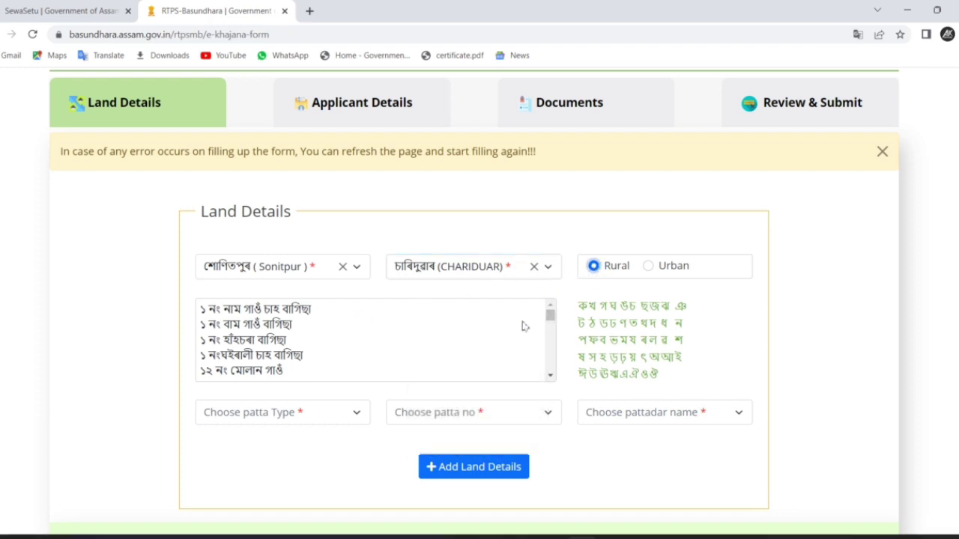
pyautogui.moveTo(550, 316)
pyautogui.mouseDown()
pyautogui.moveTo(550, 347)
pyautogui.moveTo(549, 331)
pyautogui.mouseUp()
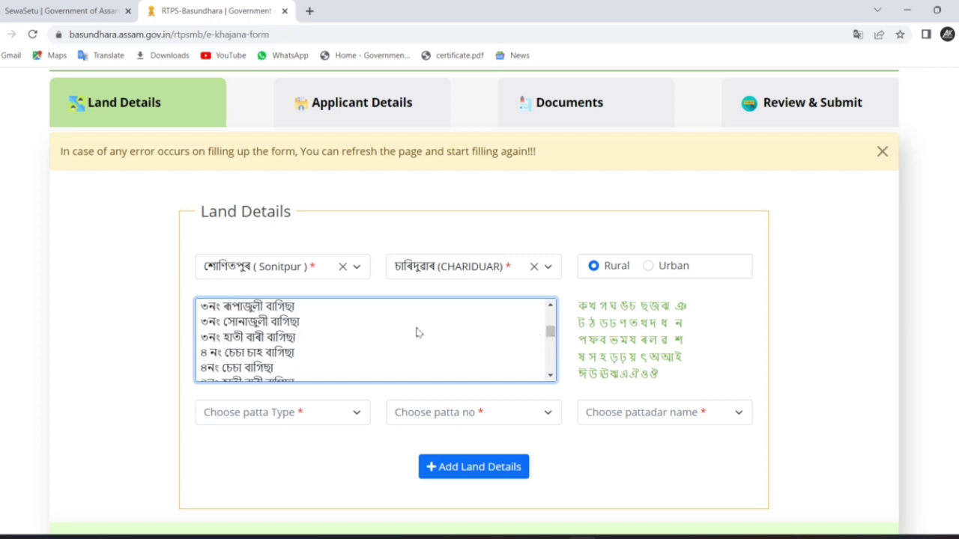
pyautogui.scroll(-5, 417, 333)
pyautogui.scroll(-3, 417, 333)
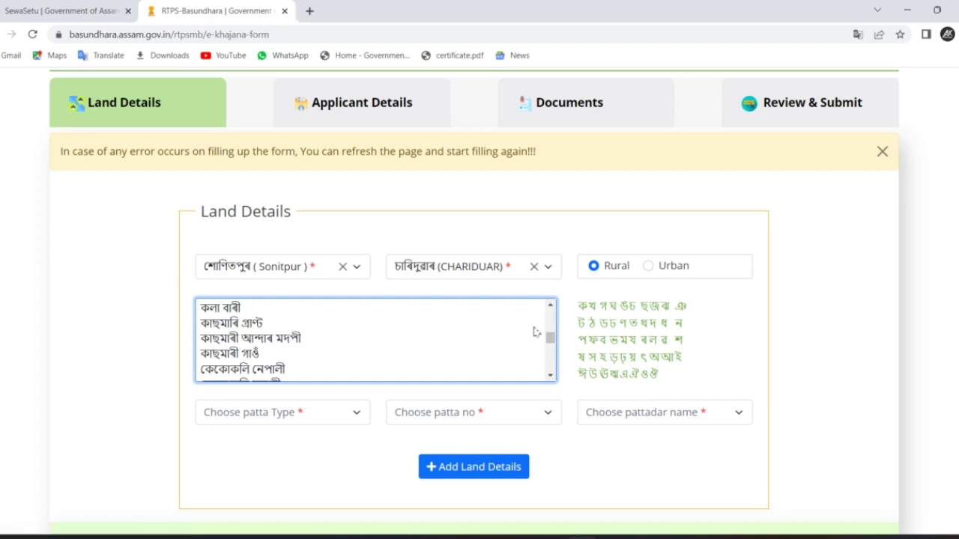
pyautogui.click(654, 326)
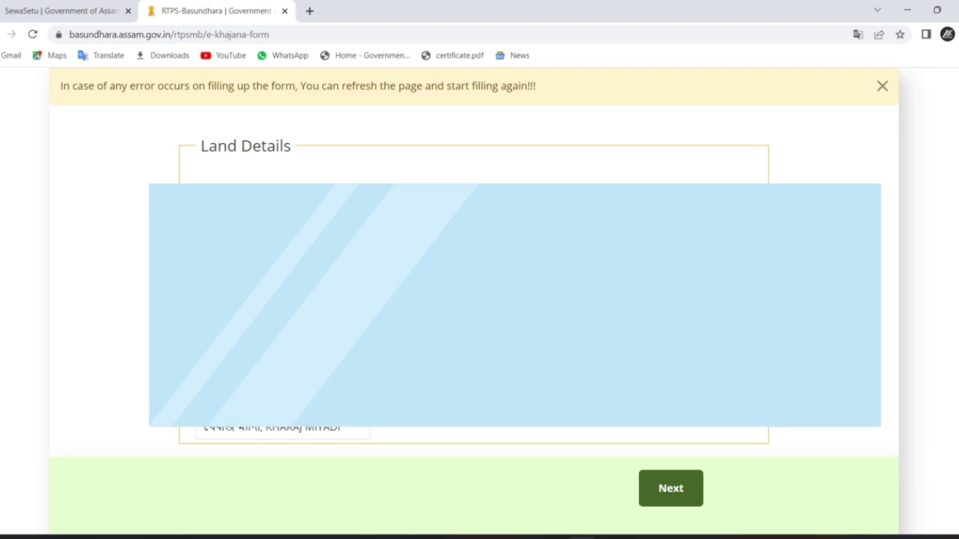
# Step: Set patta type KHARAJ MIYADI and select patta number 244 by searching '4'
pyautogui.click(314, 433)
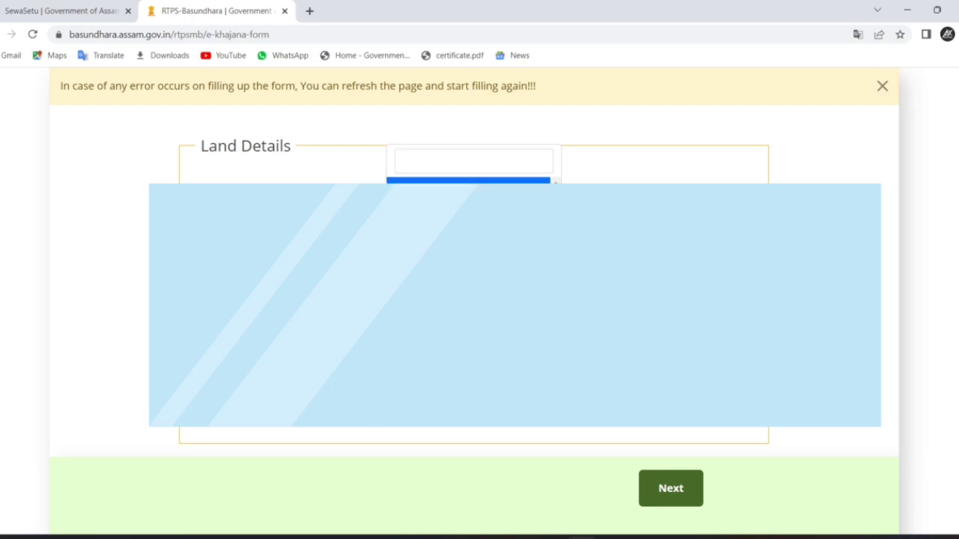
pyautogui.click(445, 160)
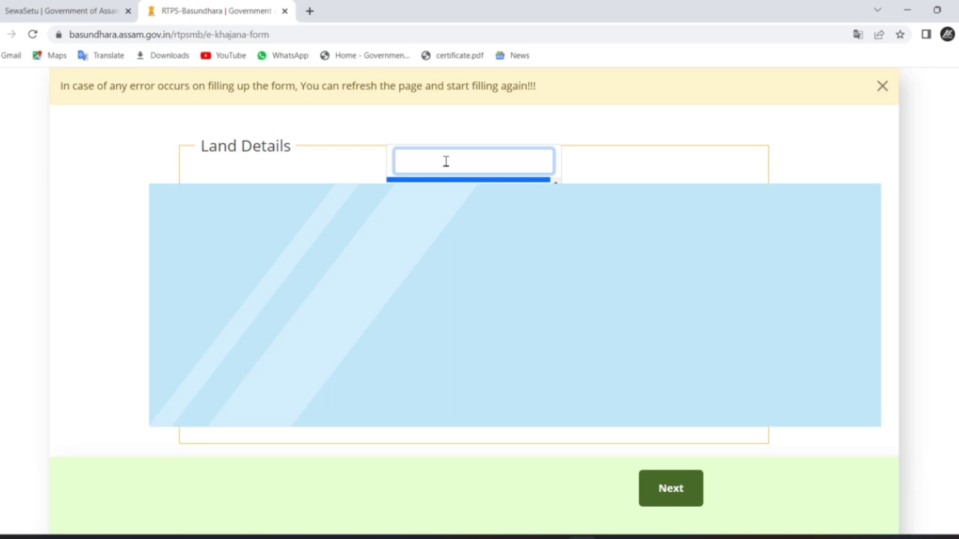
pyautogui.write('4')
pyautogui.press('Return')
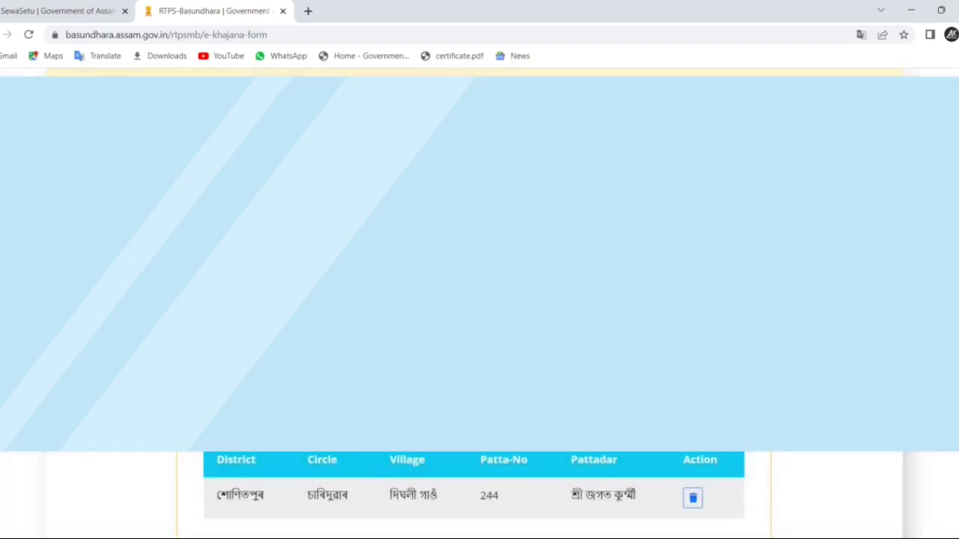
pyautogui.scroll(-3, 479, 300)
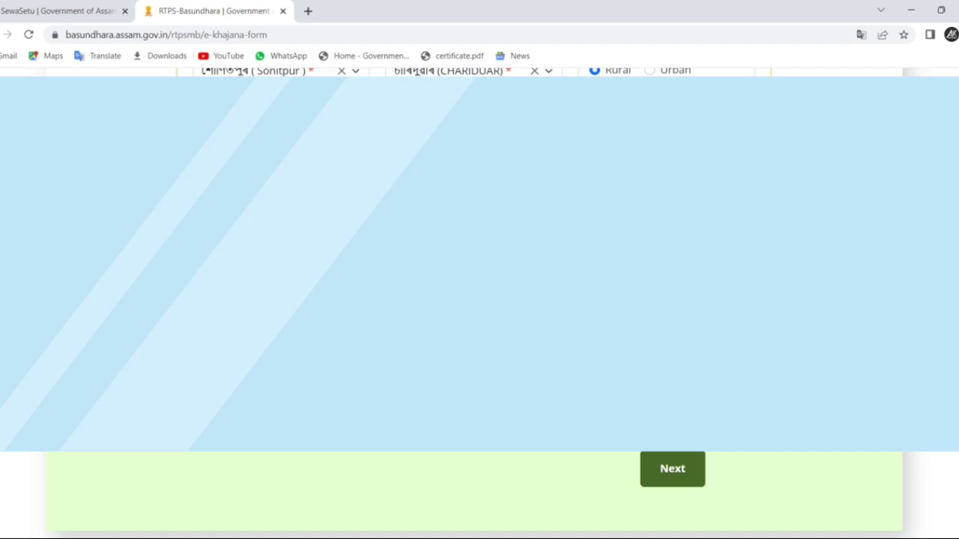
pyautogui.scroll(1, 480, 300)
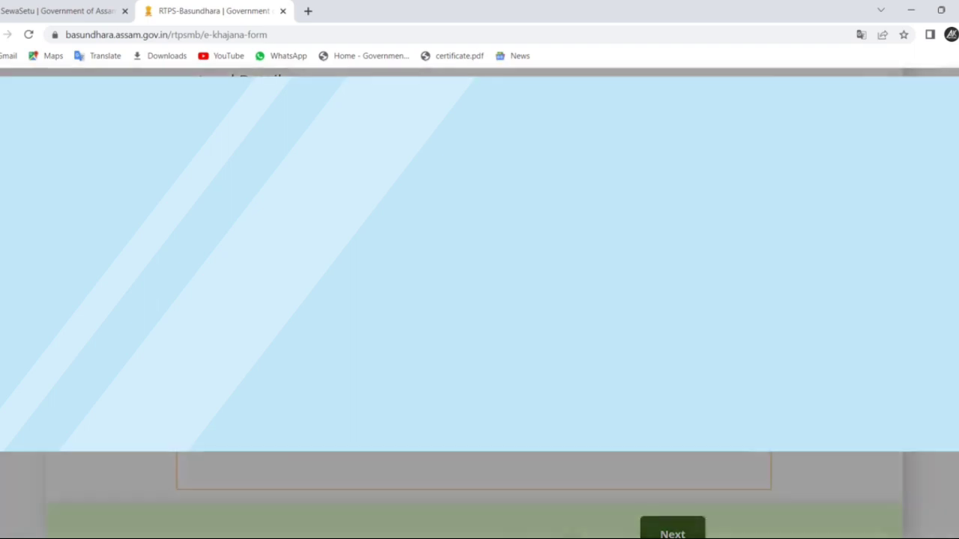
pyautogui.scroll(-1, 480, 299)
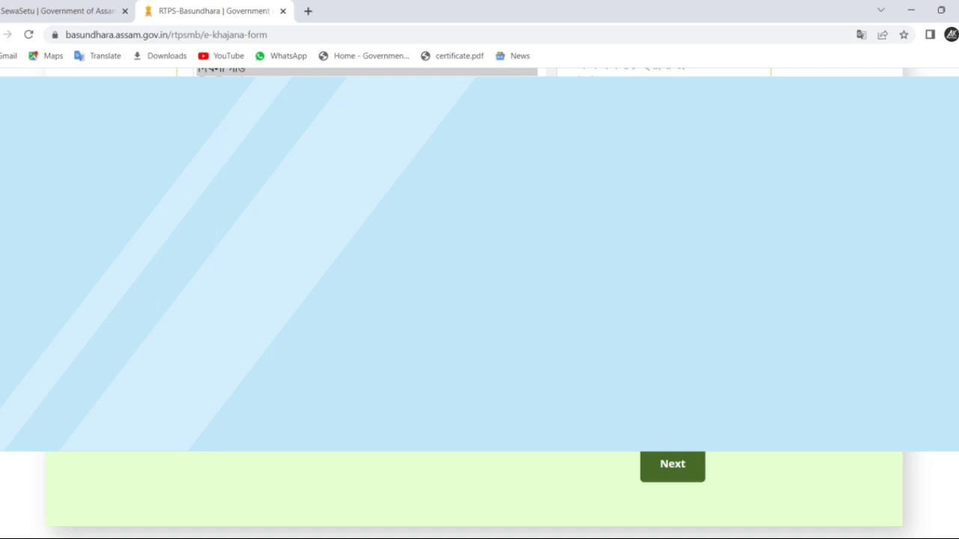
# Step: Advance past Land Details, accept the alert, and review the prefilled applicant address and mobile number
pyautogui.click(681, 478)
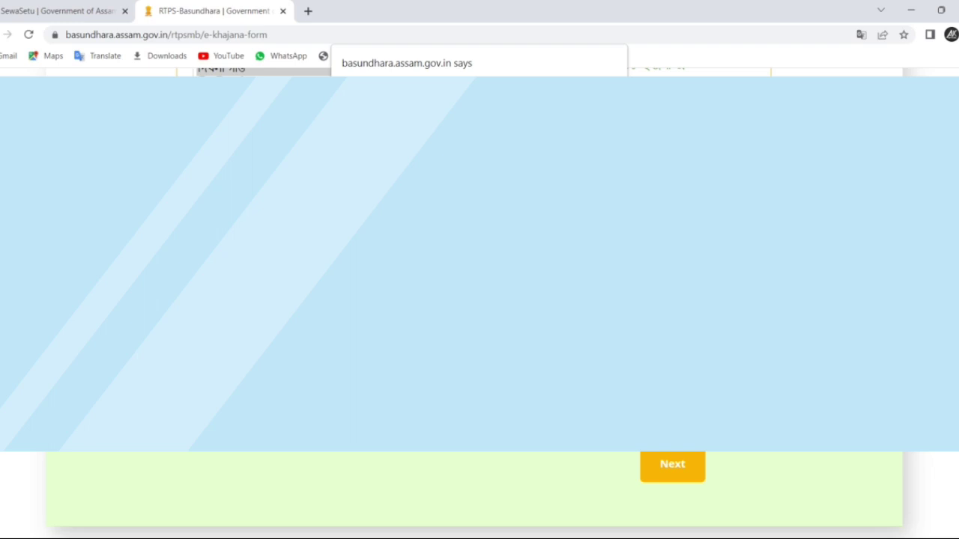
pyautogui.press('Return')
pyautogui.scroll(-3, 480, 495)
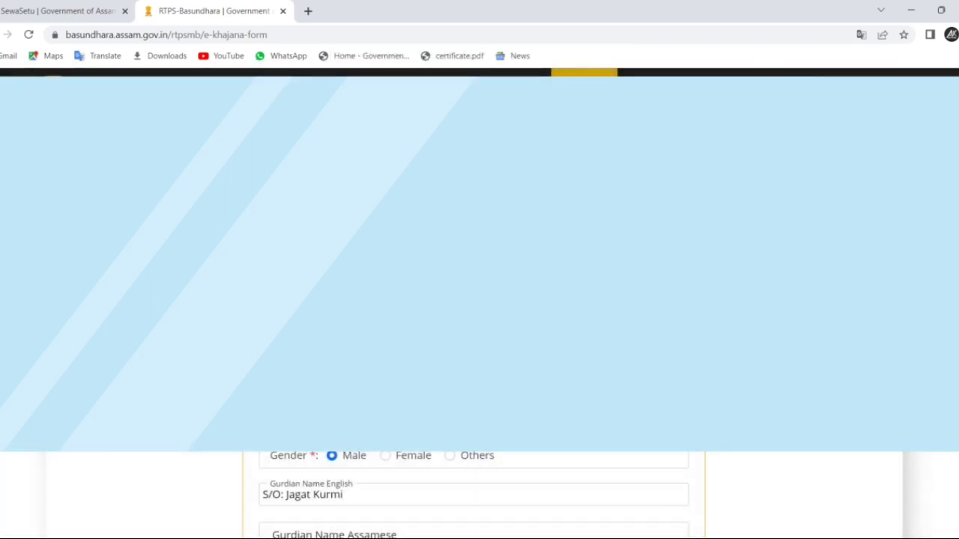
pyautogui.scroll(-2, 479, 494)
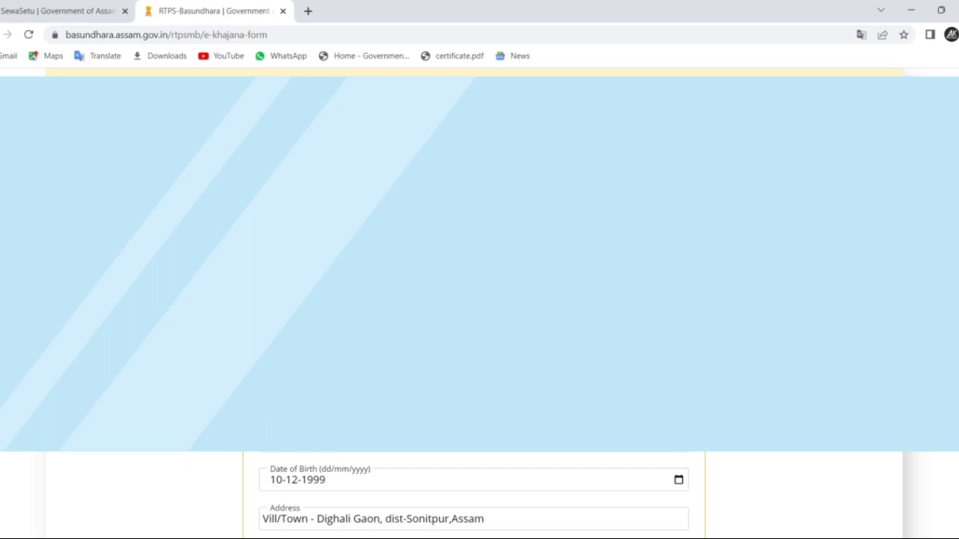
pyautogui.scroll(-3, 480, 495)
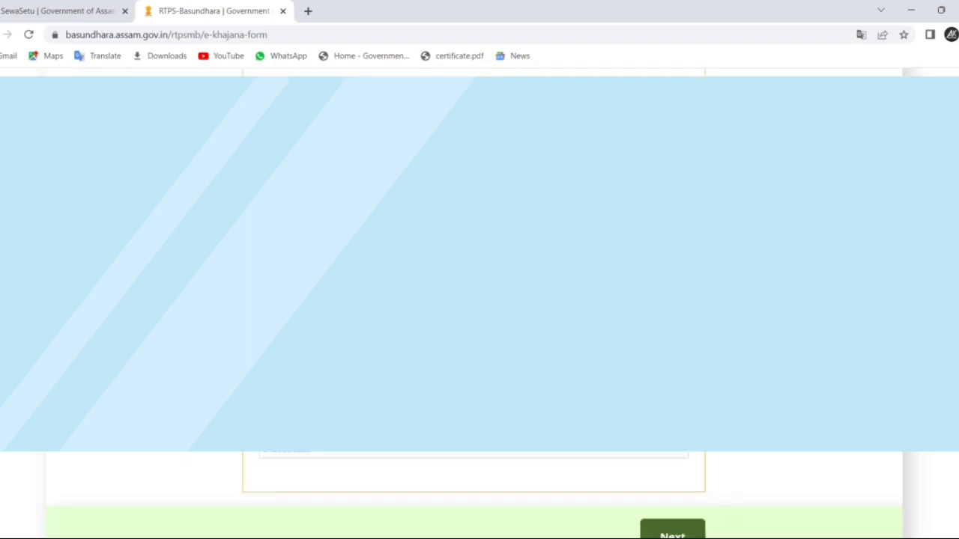
pyautogui.scroll(1, 479, 494)
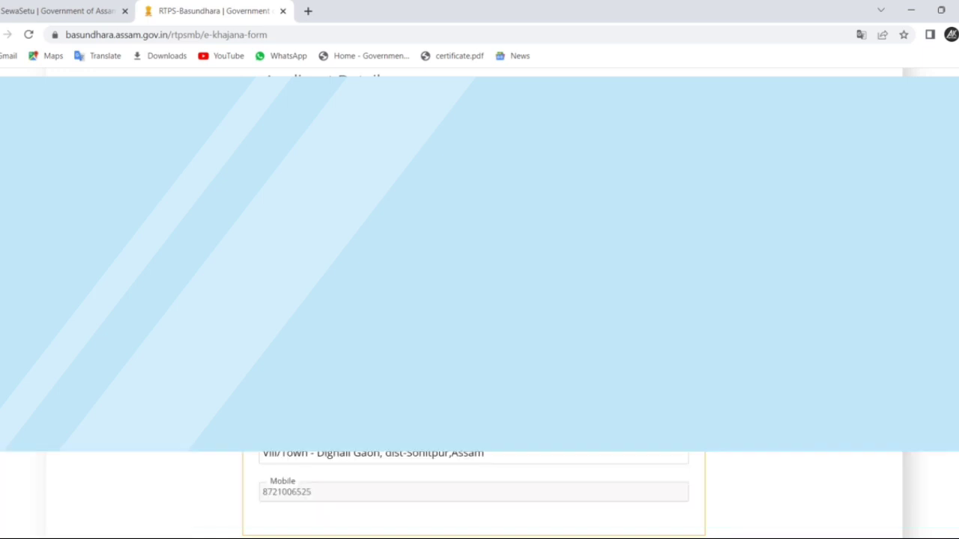
pyautogui.scroll(-5, 557, 456)
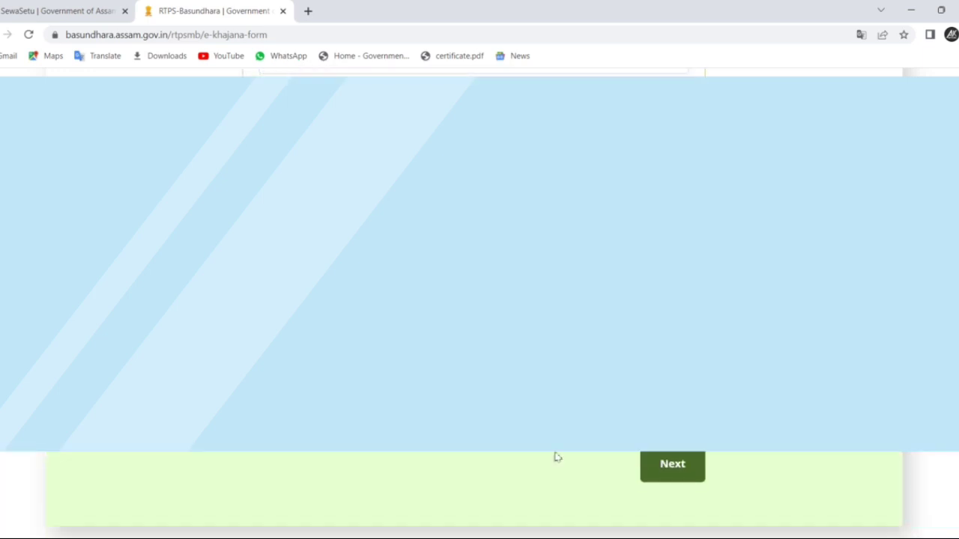
# Step: Move on from Applicant Details to the document upload step, accepting the alerts
pyautogui.click(660, 478)
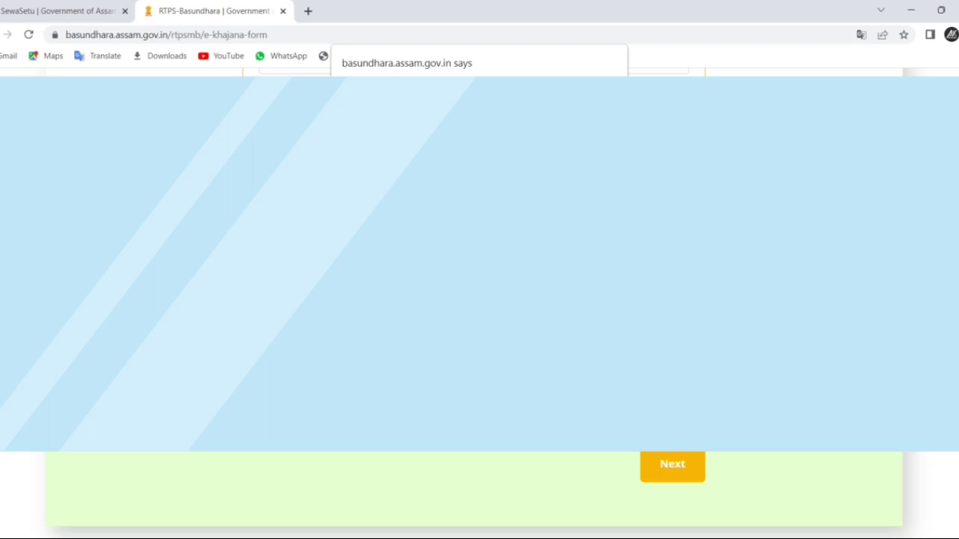
pyautogui.press('Return')
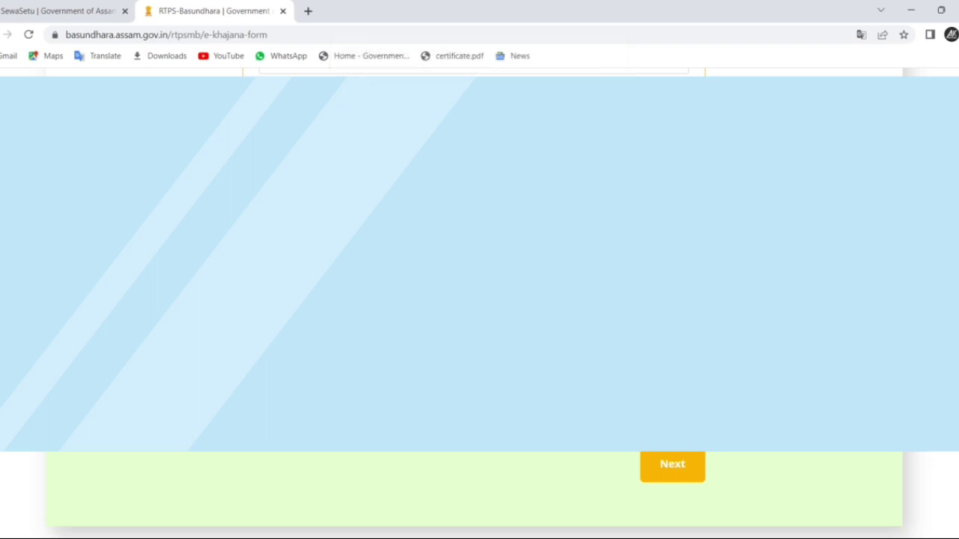
pyautogui.click(644, 455)
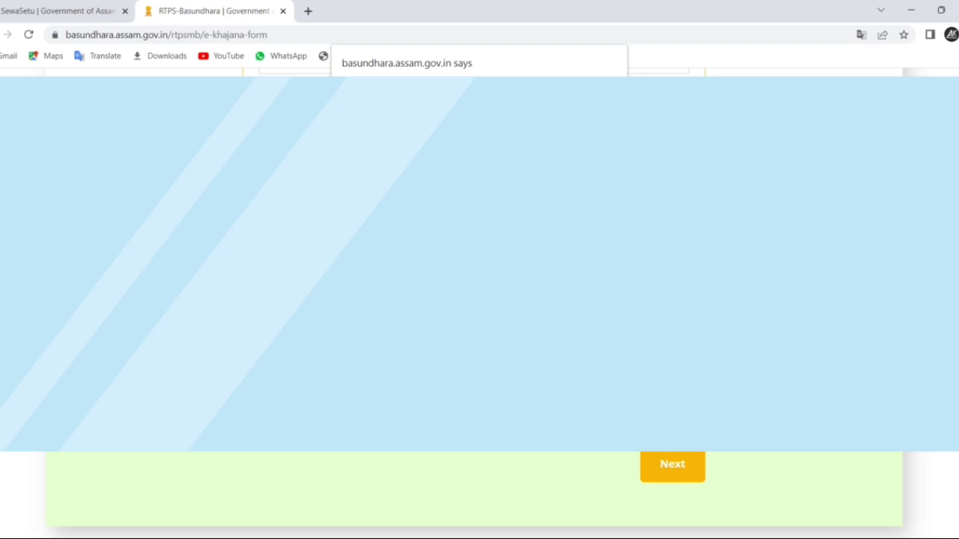
pyautogui.press('Return')
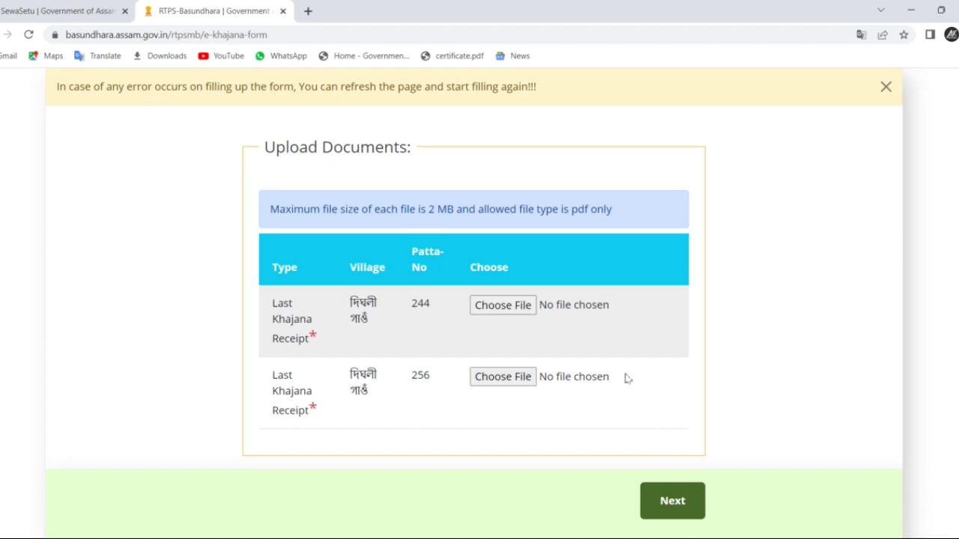
# Step: Attach land.pdf as the Last Khajana Receipt for pattas 244 and 256 and confirm
pyautogui.click(502, 312)
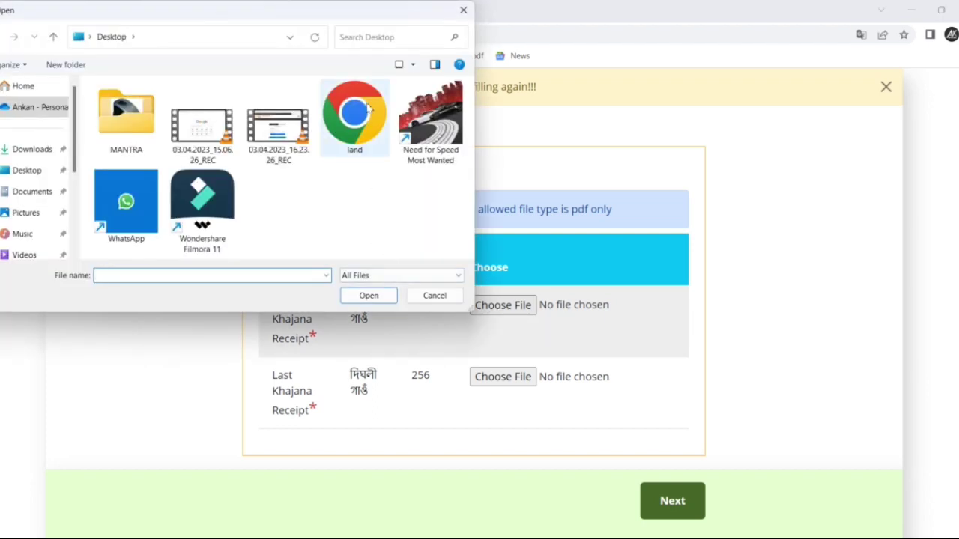
pyautogui.click(370, 116)
pyautogui.click(369, 296)
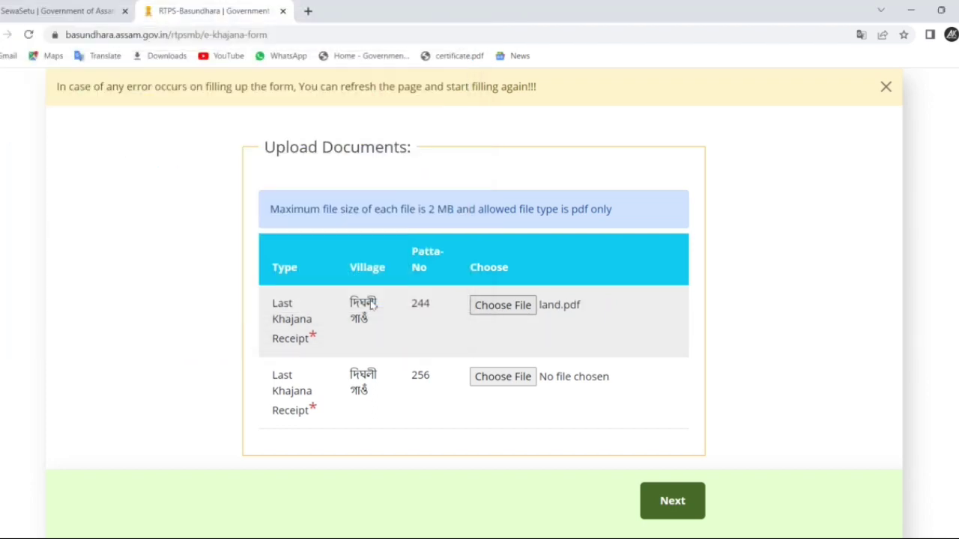
pyautogui.scroll(-1, 591, 383)
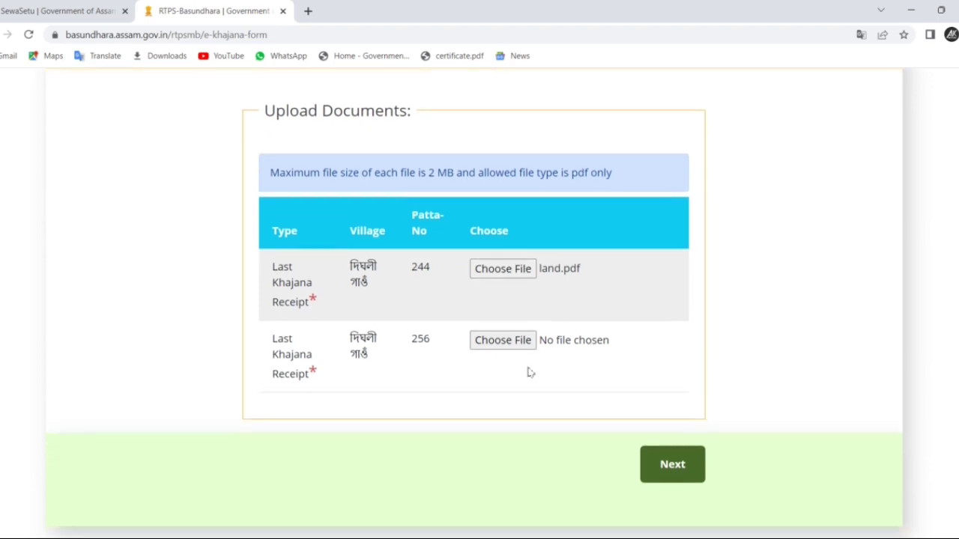
pyautogui.click(506, 343)
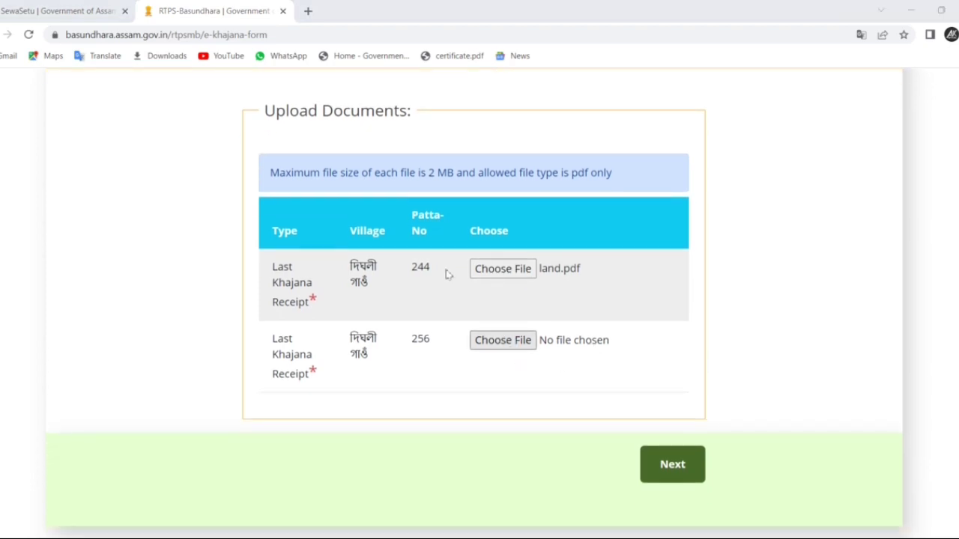
pyautogui.click(334, 114)
pyautogui.click(368, 295)
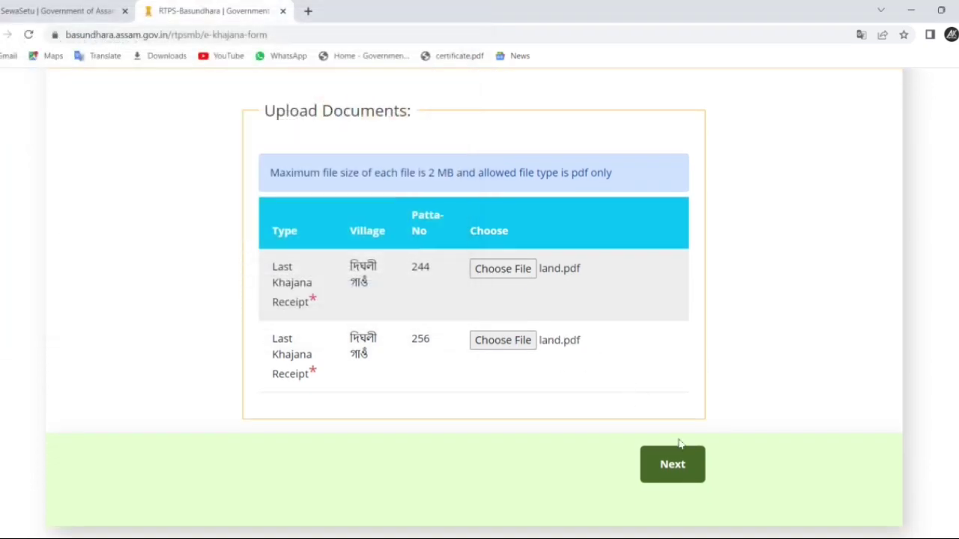
pyautogui.click(673, 467)
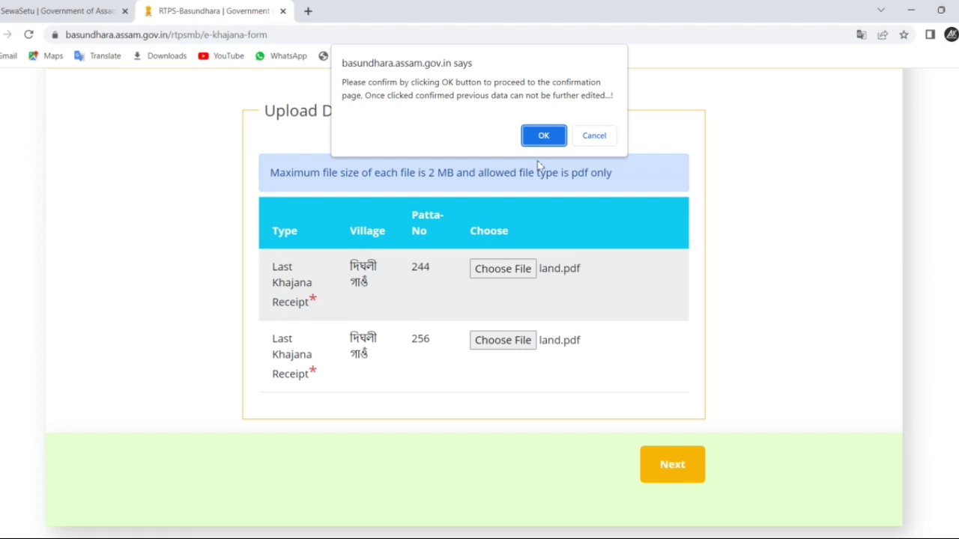
pyautogui.click(542, 135)
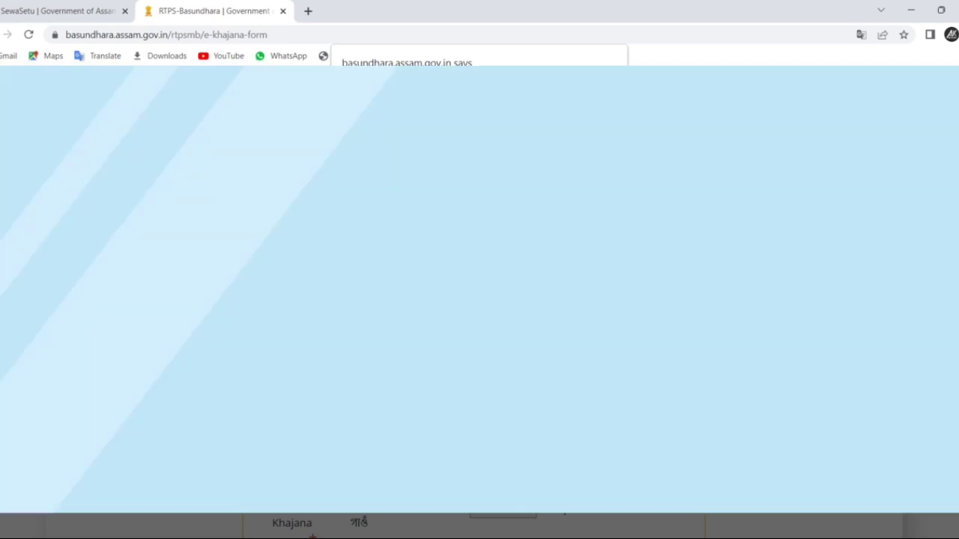
# Step: Tick the terms-and-conditions declaration at the bottom and finish the application
pyautogui.scroll(-10, 480, 300)
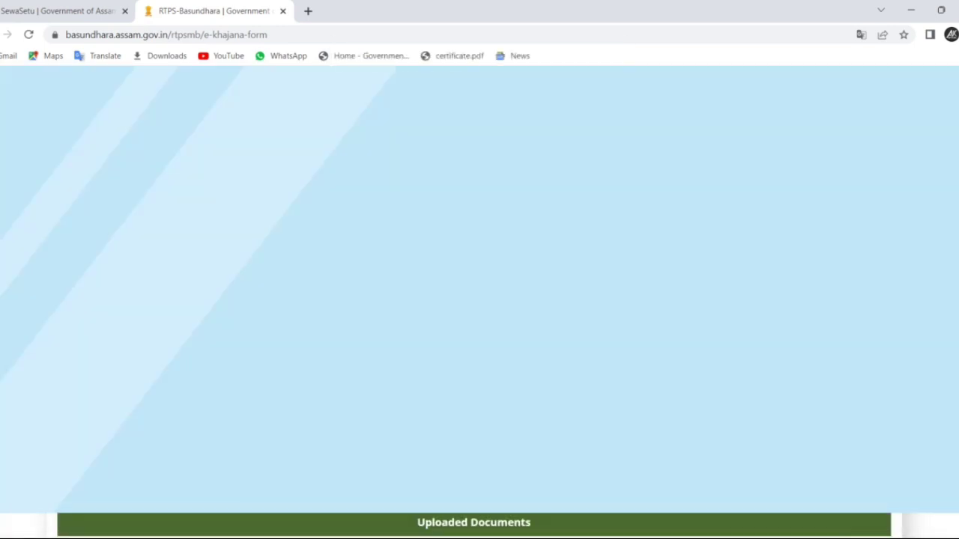
pyautogui.scroll(-2, 479, 300)
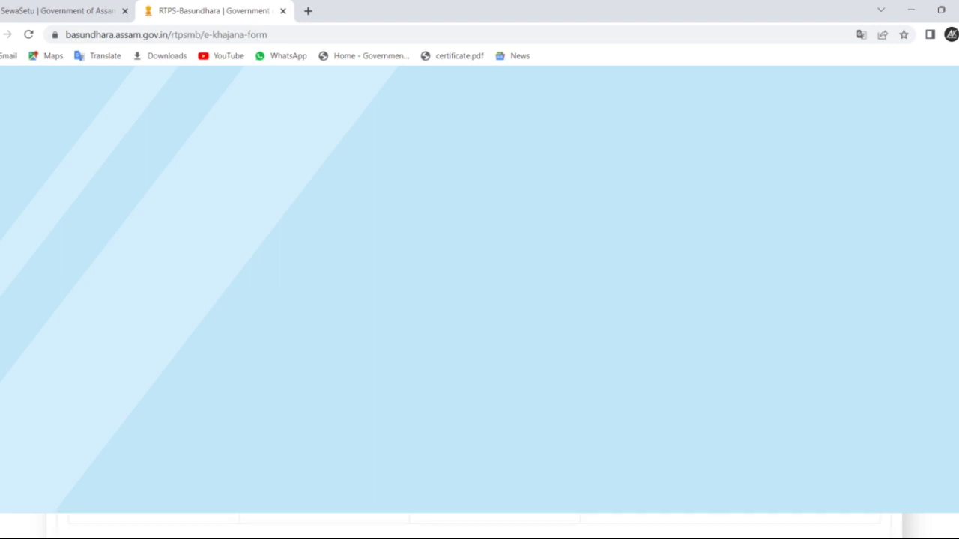
pyautogui.scroll(-3, 480, 300)
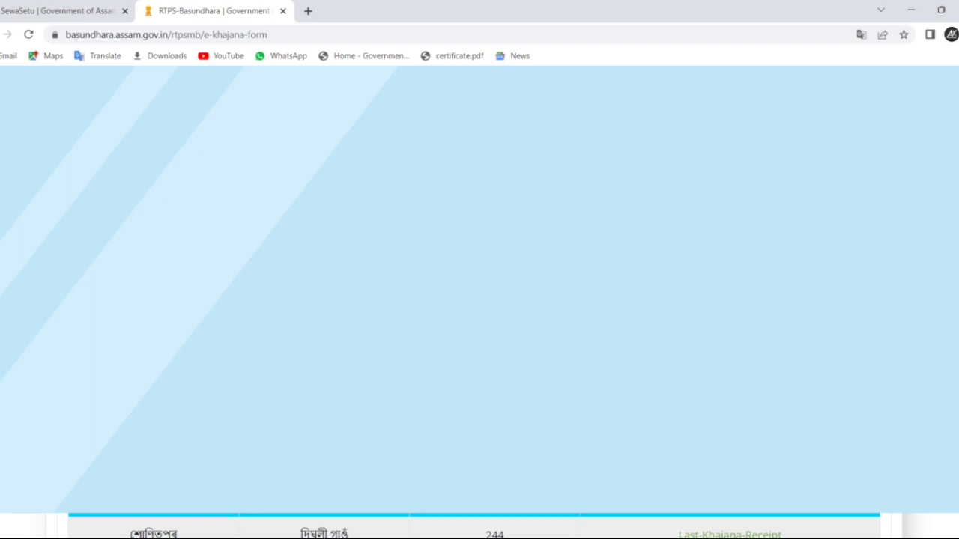
pyautogui.scroll(-2, 479, 300)
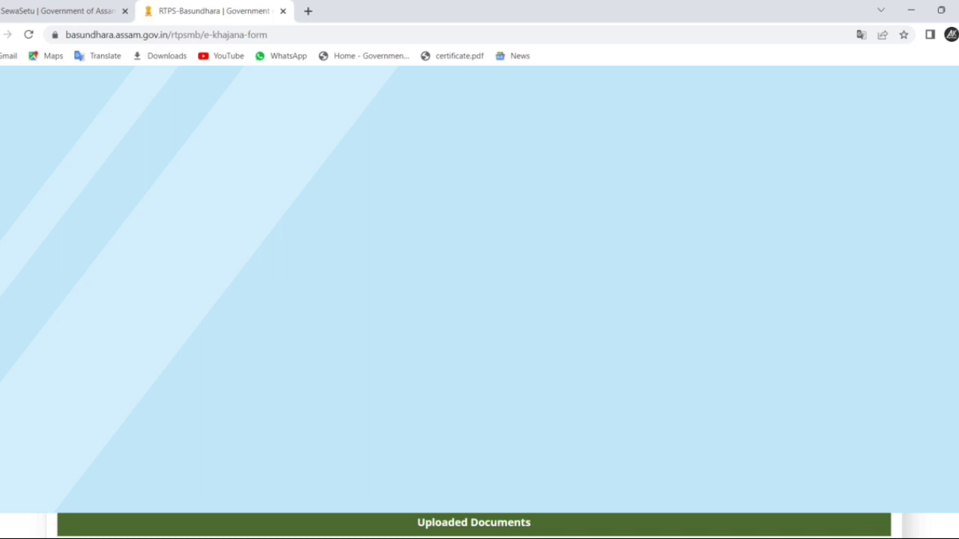
pyautogui.scroll(-2, 480, 299)
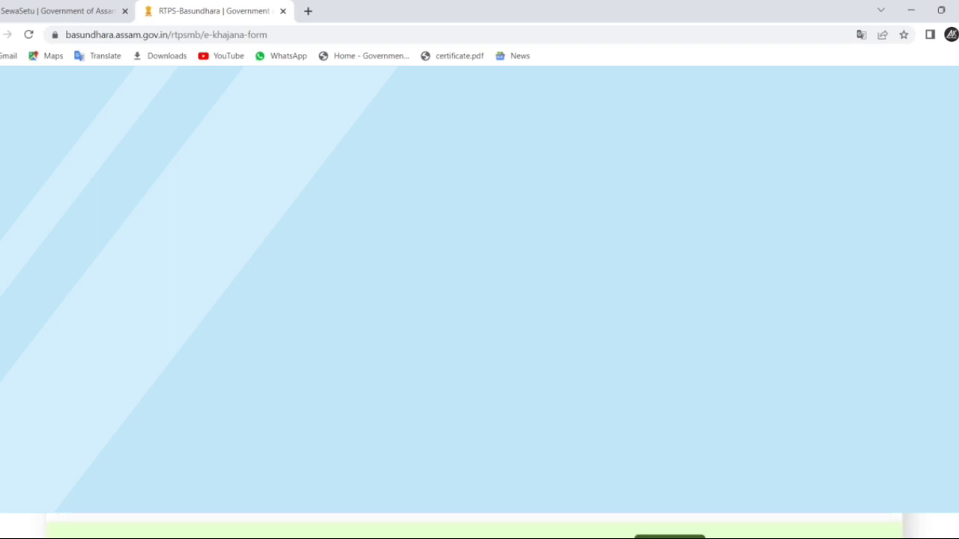
pyautogui.scroll(-1, 479, 299)
pyautogui.click(246, 397)
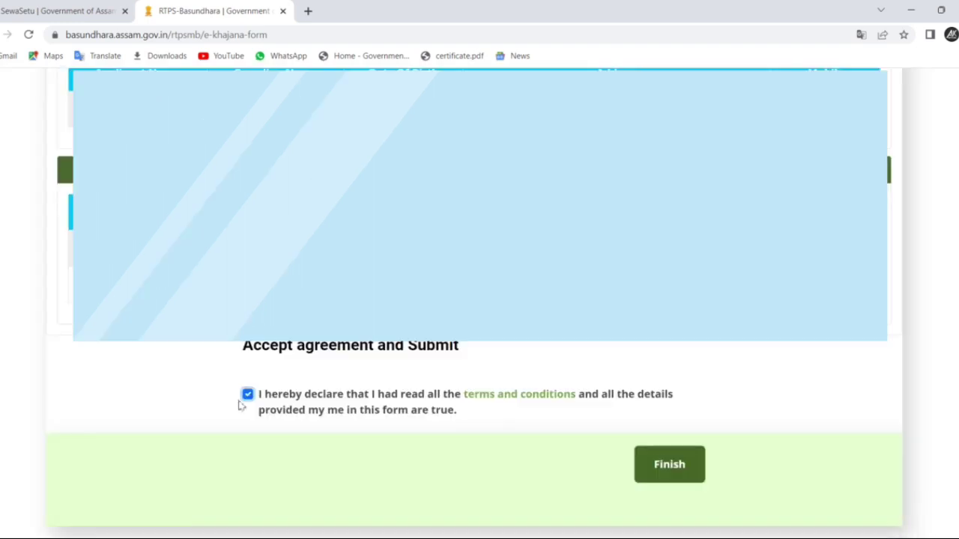
pyautogui.click(677, 478)
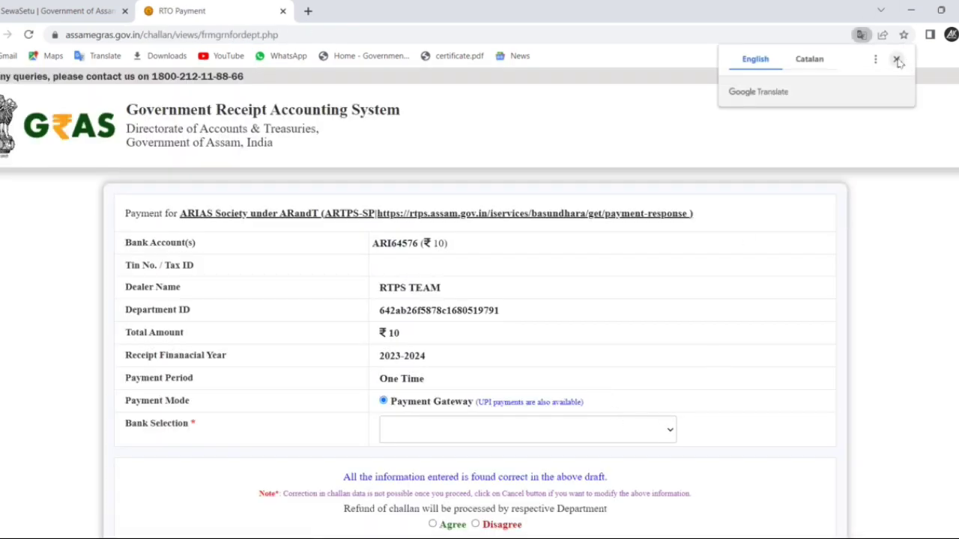
# Step: Dismiss the translation prompt and choose AXIS EASYPAY (No Charges) as the payment bank
pyautogui.click(895, 59)
pyautogui.scroll(-3, 625, 356)
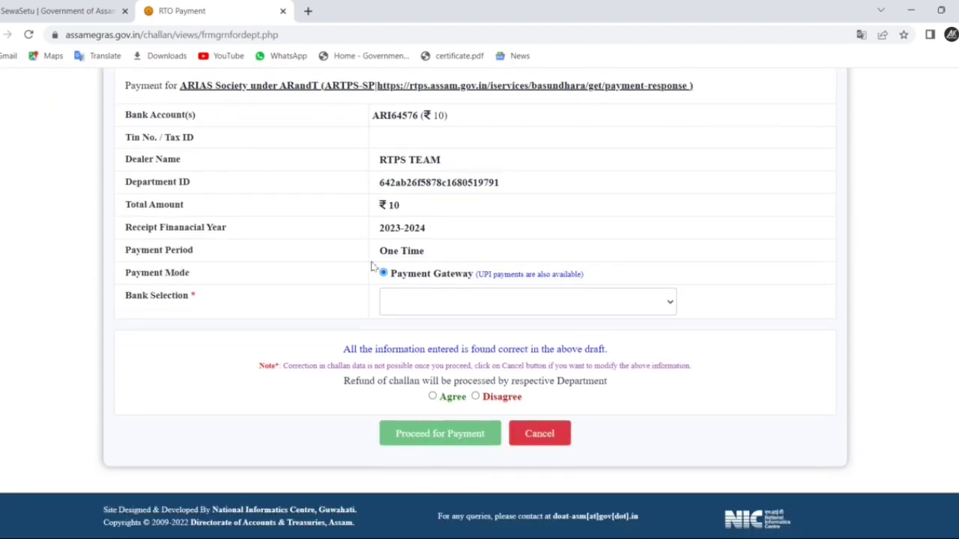
pyautogui.click(450, 308)
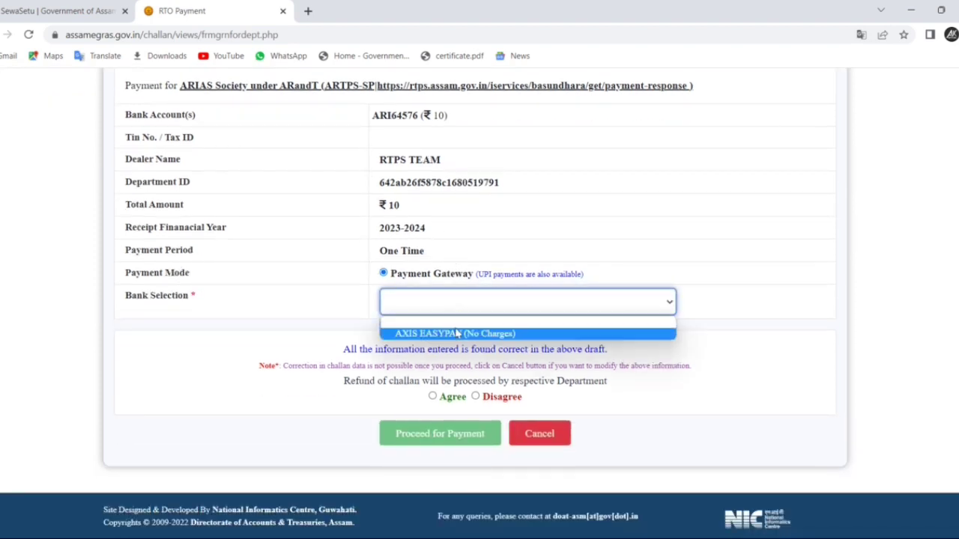
pyautogui.click(456, 333)
pyautogui.scroll(2, 449, 314)
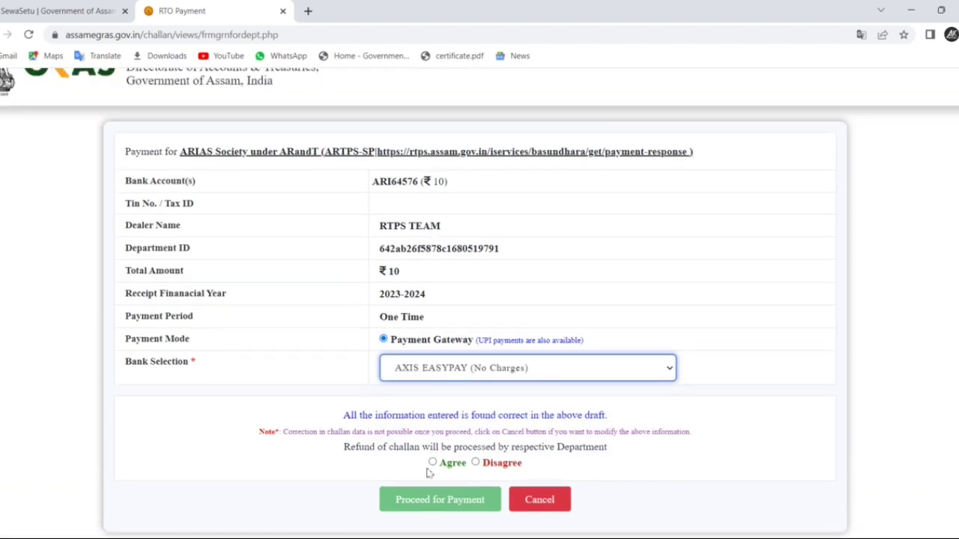
pyautogui.click(456, 375)
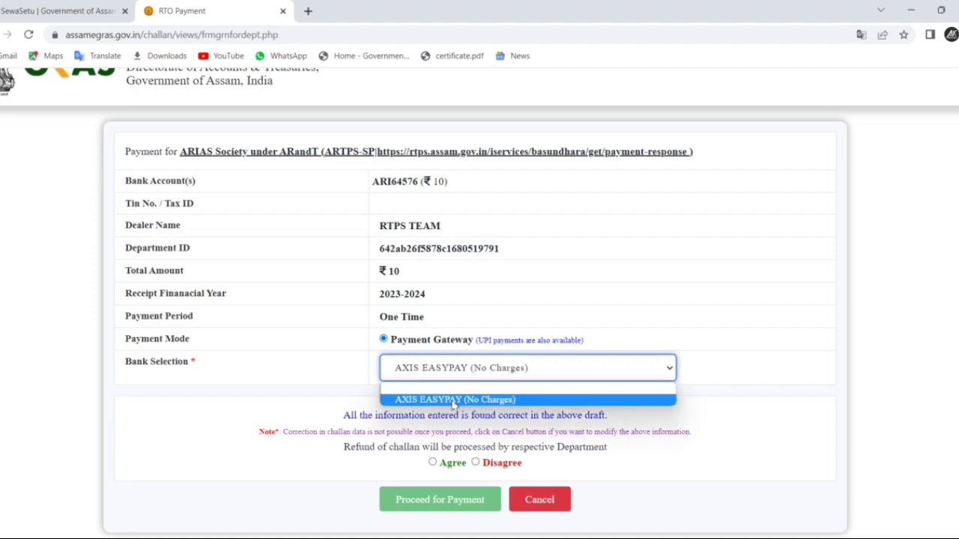
pyautogui.click(453, 400)
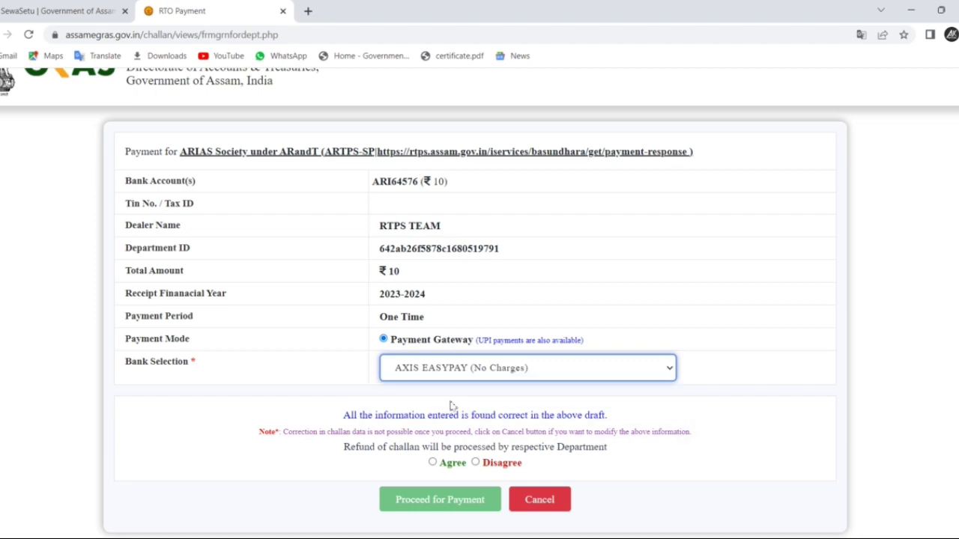
# Step: Agree to the refund terms, proceed to payment, and acknowledge the GRN notice
pyautogui.click(432, 463)
pyautogui.click(428, 503)
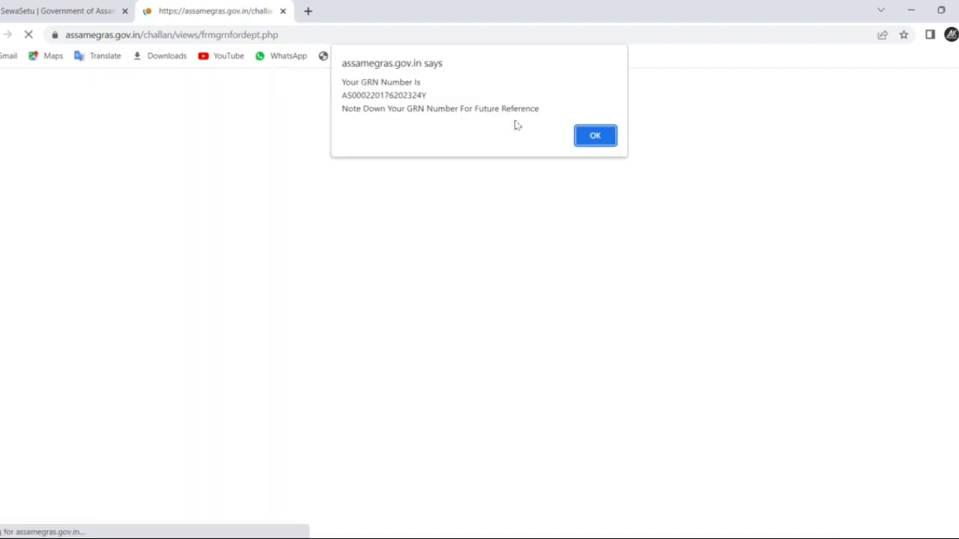
pyautogui.click(593, 137)
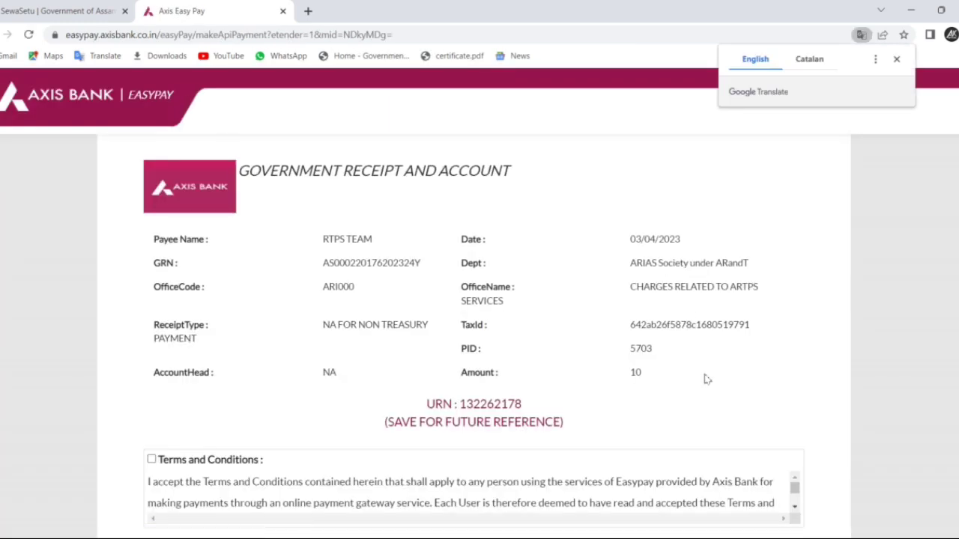
# Step: Accept the Axis Bank EasyPay terms and conditions
pyautogui.scroll(-3, 674, 367)
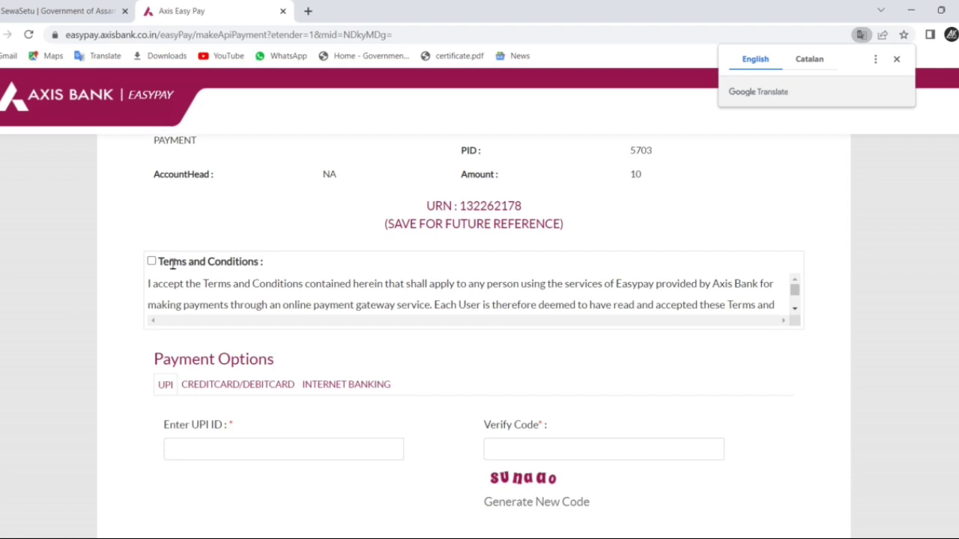
pyautogui.click(152, 262)
pyautogui.scroll(-2, 449, 314)
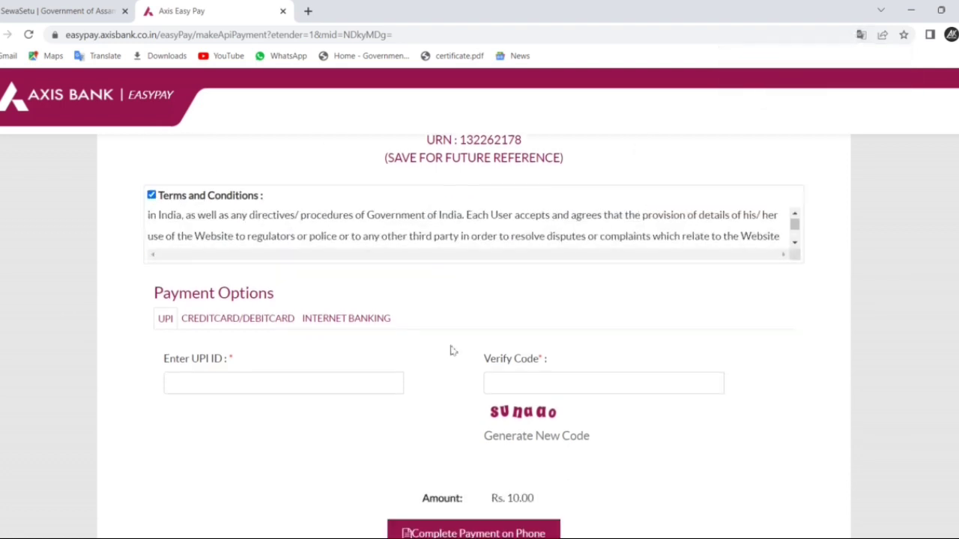
pyautogui.scroll(-2, 473, 357)
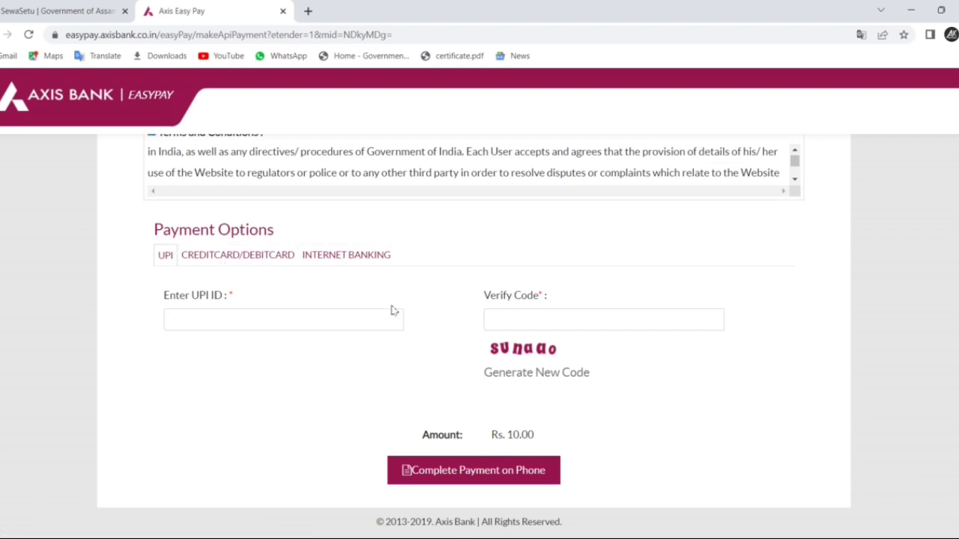
# Step: Pay the ₹10 by internet banking via State Bank of India and log in to SBI
pyautogui.click(354, 258)
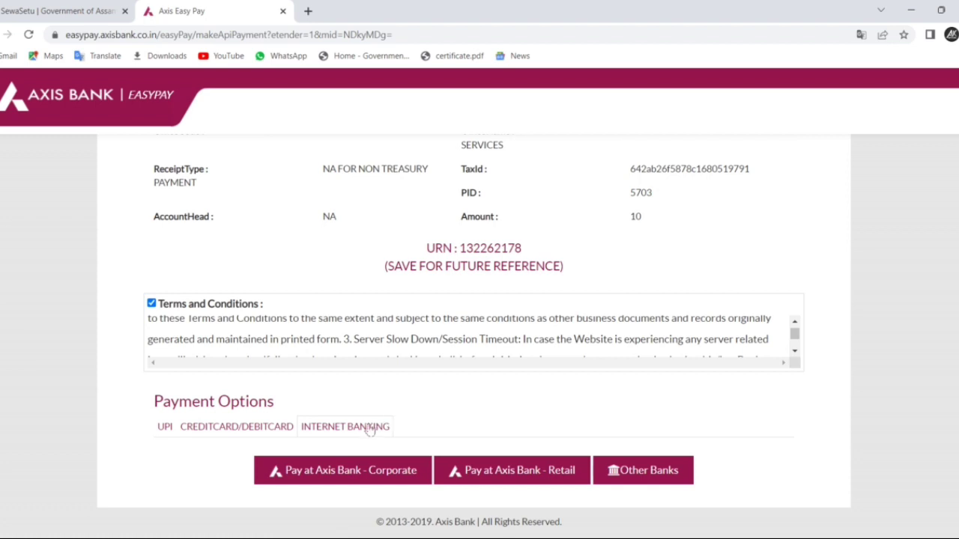
pyautogui.click(641, 475)
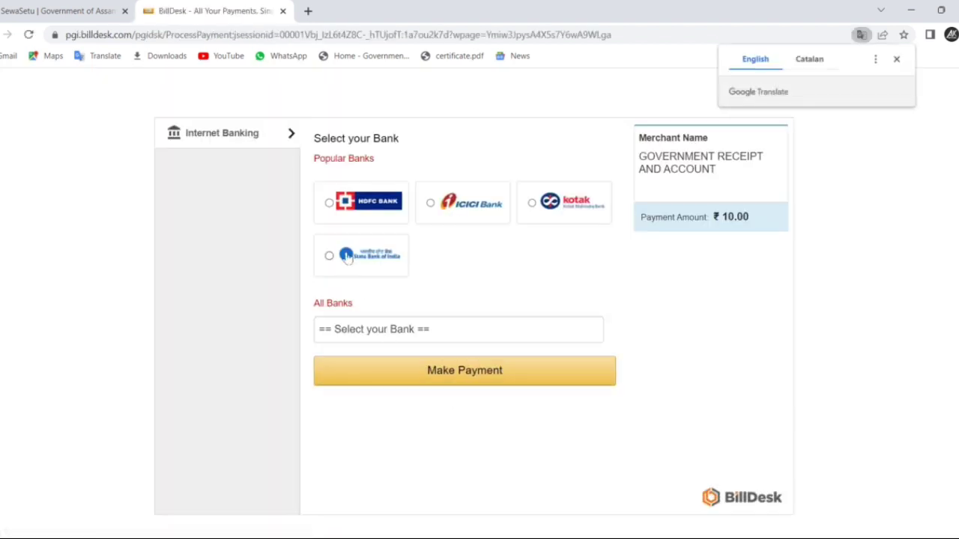
pyautogui.click(466, 460)
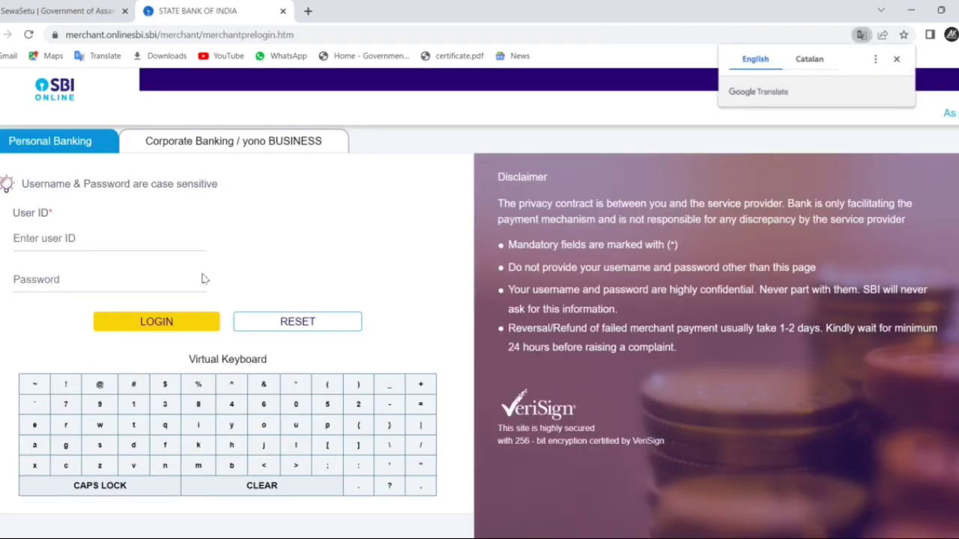
pyautogui.click(177, 290)
pyautogui.click(128, 318)
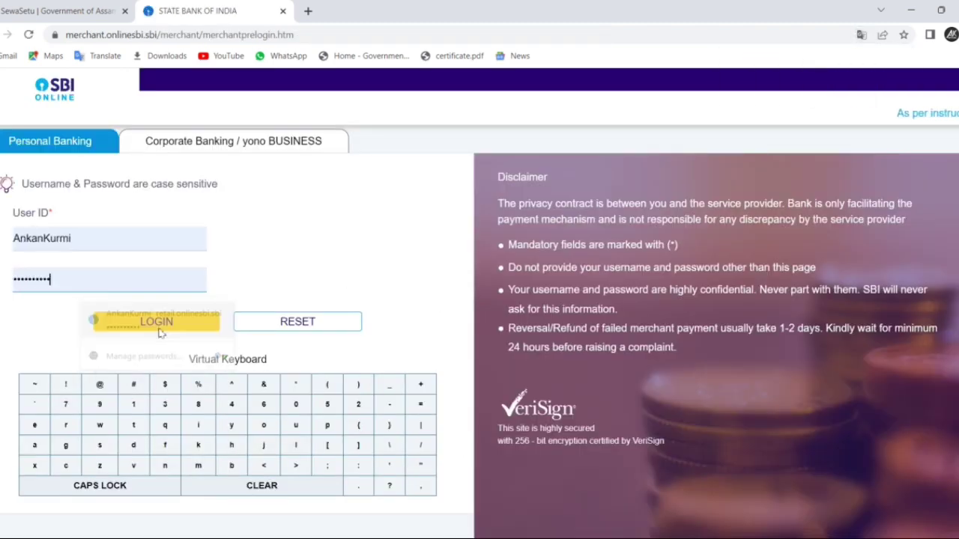
pyautogui.click(155, 321)
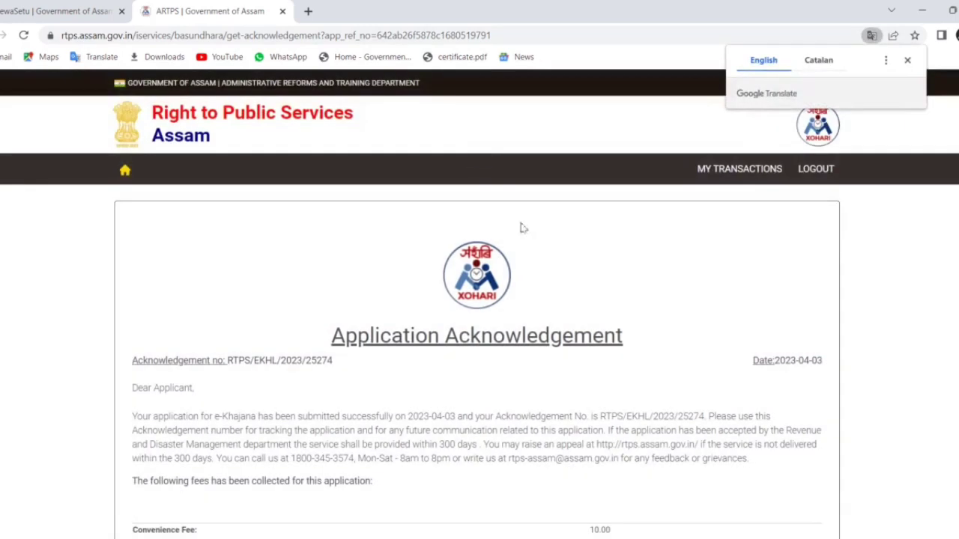
# Step: Dismiss the translation prompt and review the English and Assamese acknowledgement down to the print buttons
pyautogui.scroll(-2, 520, 227)
pyautogui.click(907, 60)
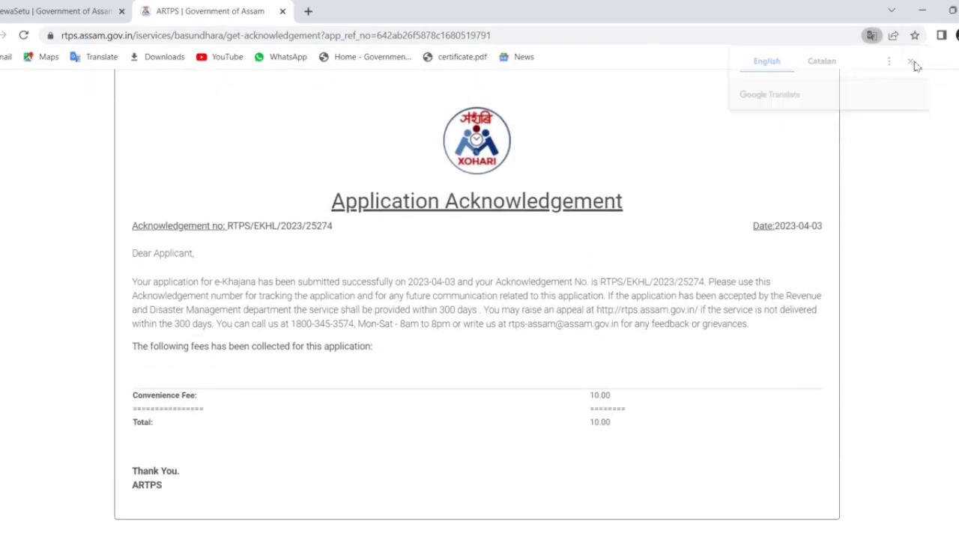
pyautogui.scroll(1, 669, 345)
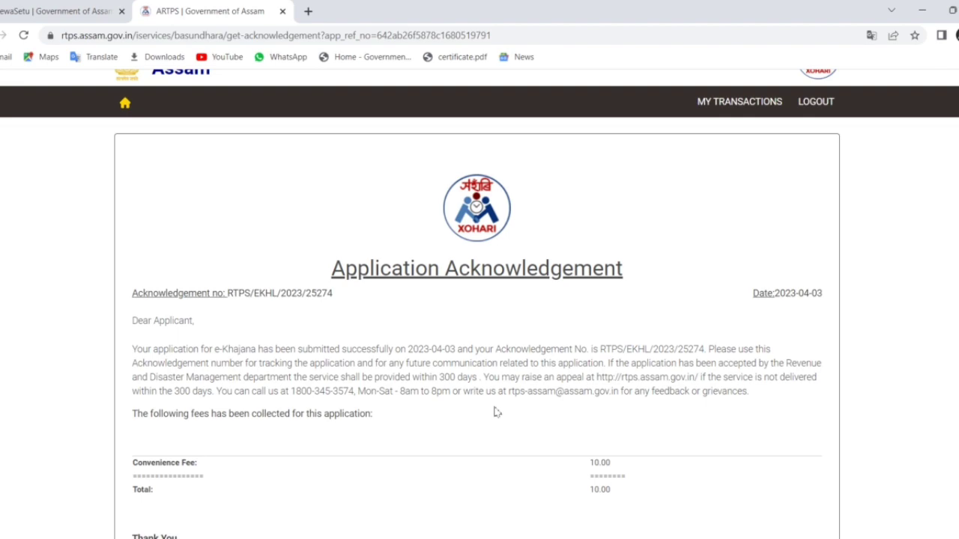
pyautogui.scroll(1, 531, 496)
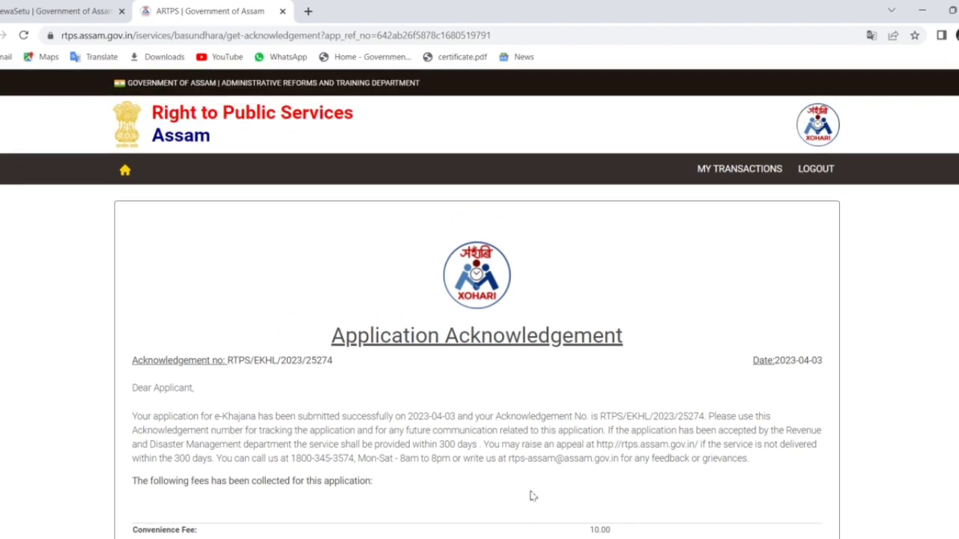
pyautogui.scroll(-2, 483, 465)
pyautogui.scroll(-4, 482, 465)
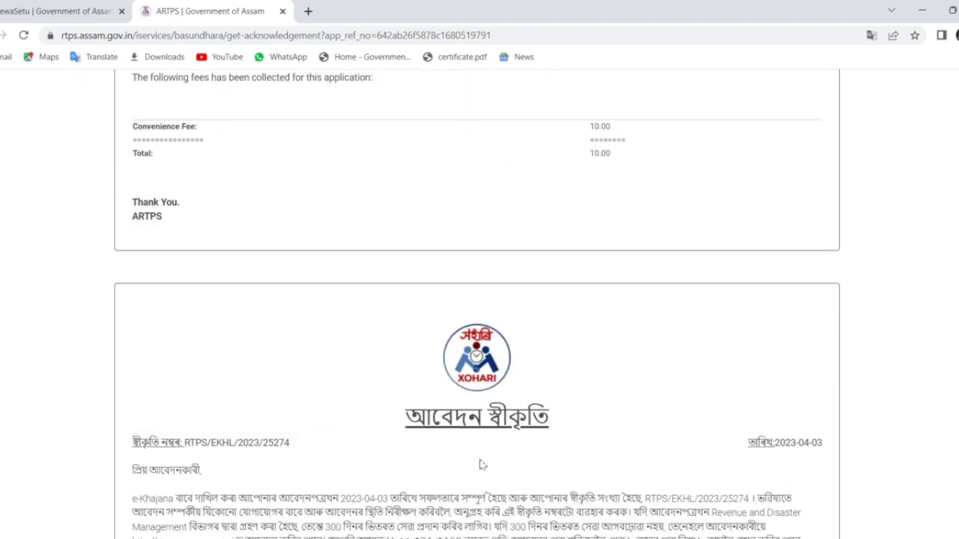
pyautogui.scroll(-2, 482, 465)
pyautogui.scroll(4, 482, 466)
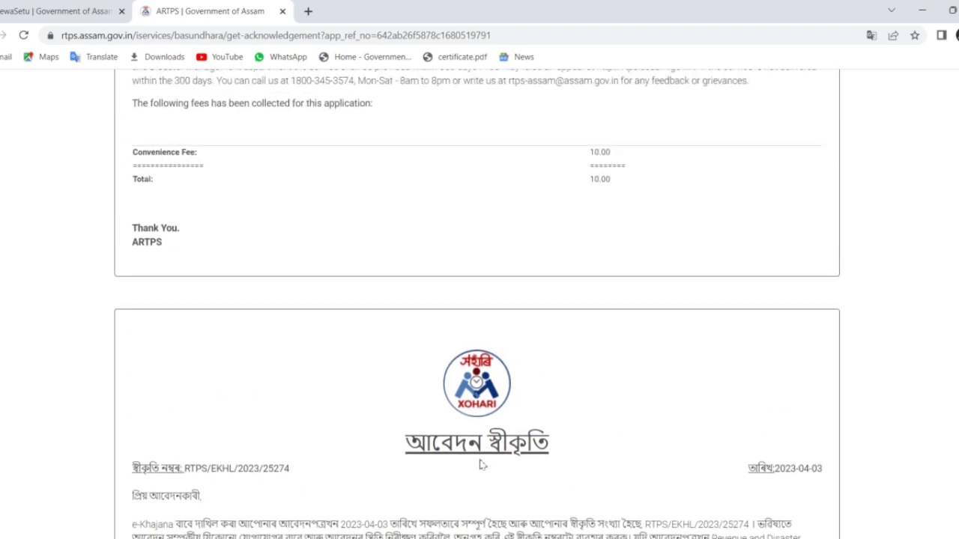
pyautogui.scroll(2, 482, 465)
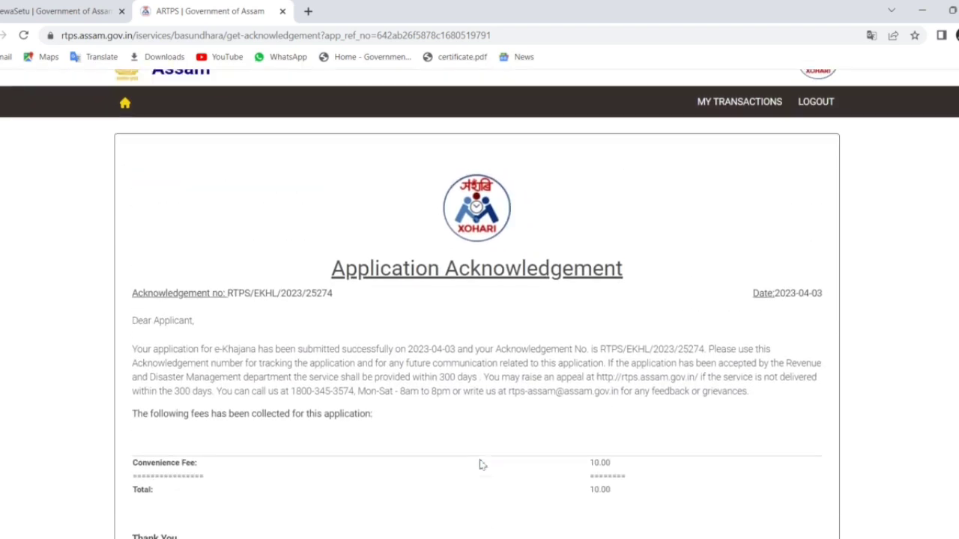
pyautogui.scroll(-3, 482, 465)
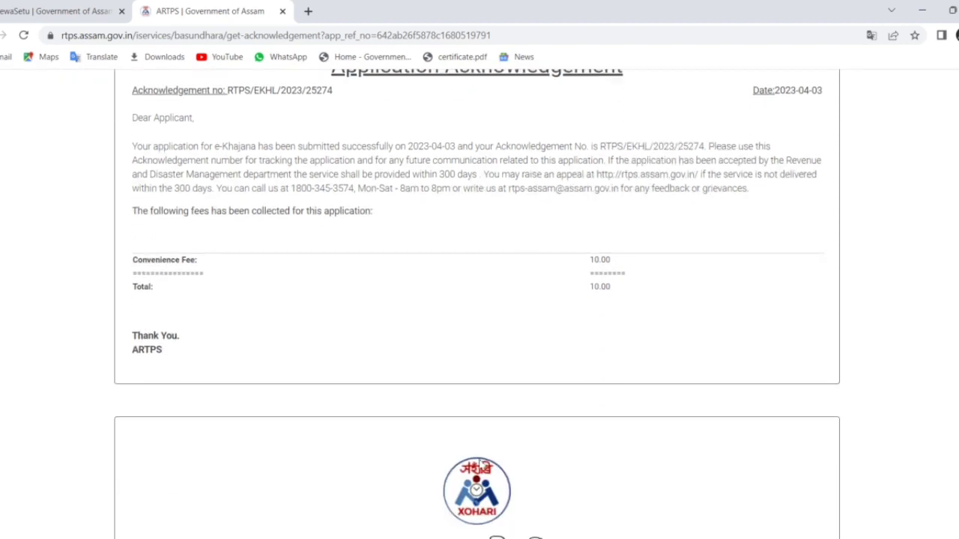
pyautogui.scroll(-6, 480, 462)
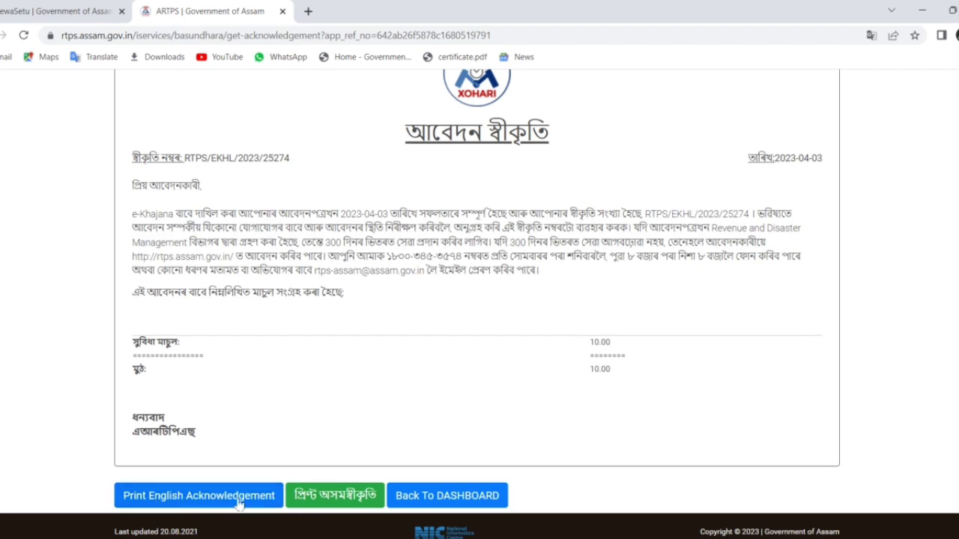
# Step: Print the English acknowledgement to PDF, saving it as 'download' on the Desktop
pyautogui.click(180, 496)
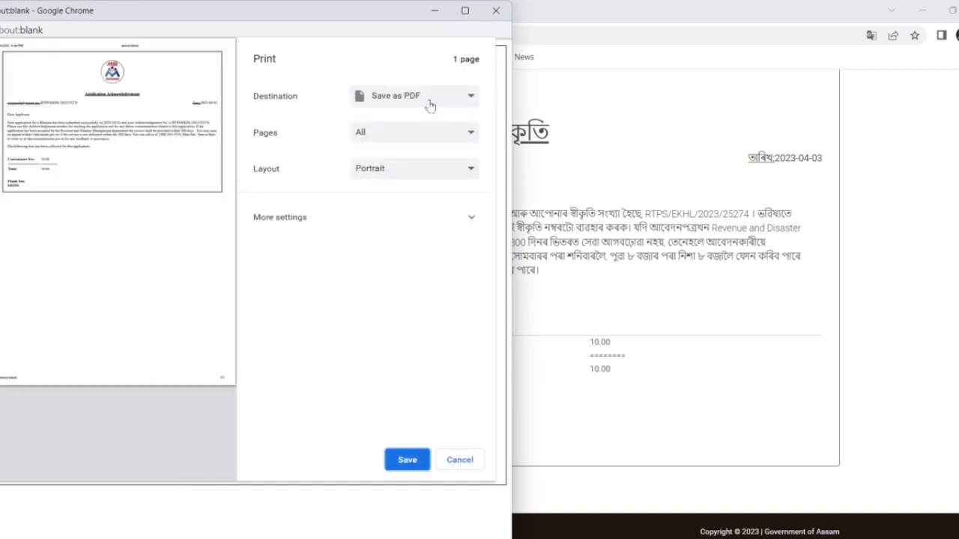
pyautogui.click(407, 460)
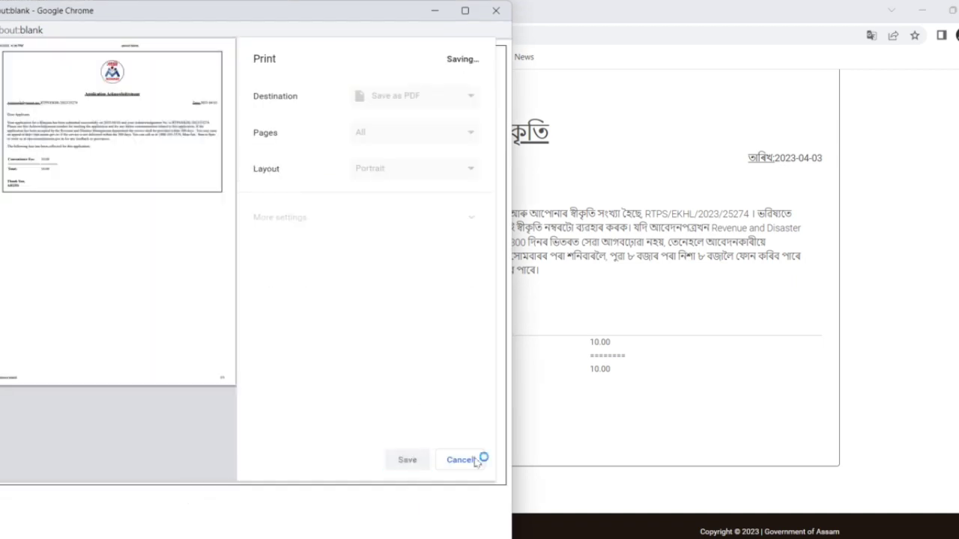
pyautogui.click(382, 300)
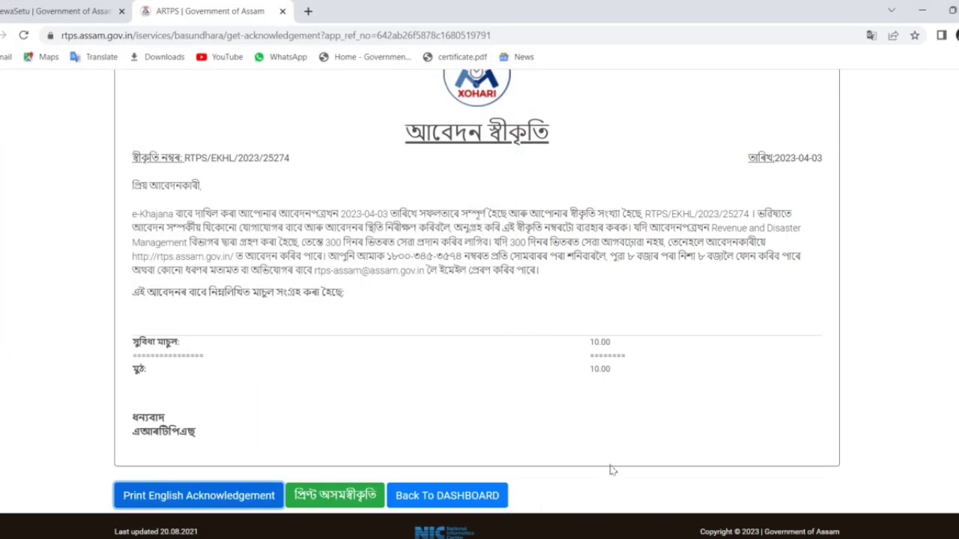
pyautogui.scroll(5, 612, 470)
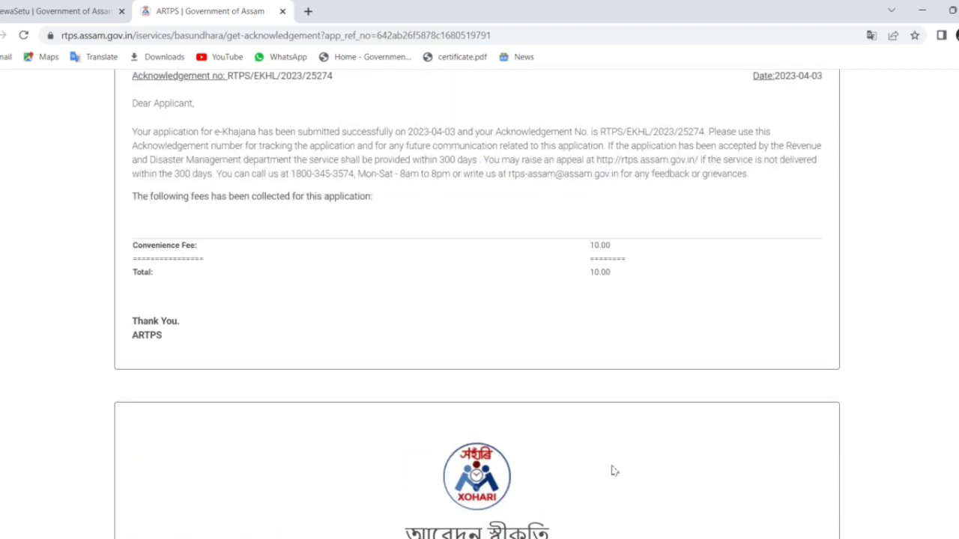
pyautogui.scroll(1, 612, 471)
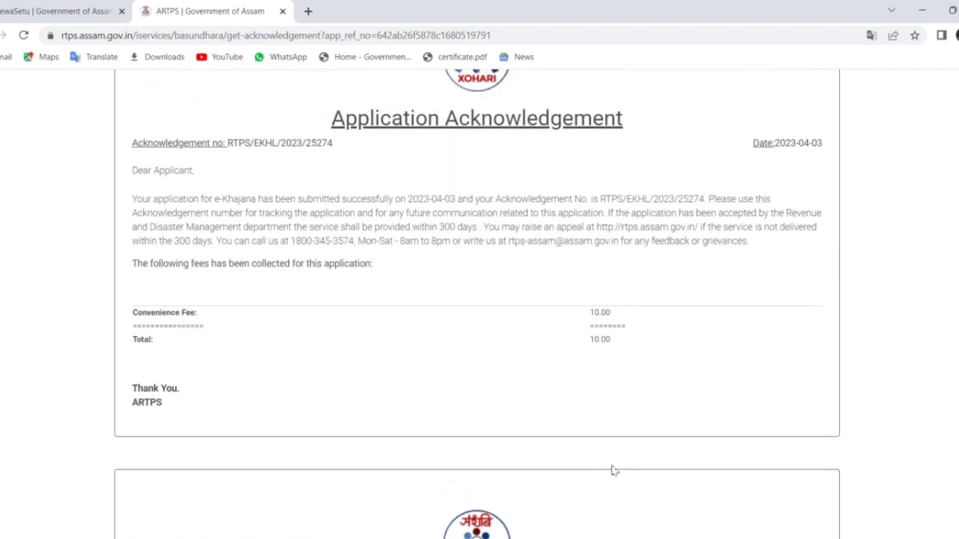